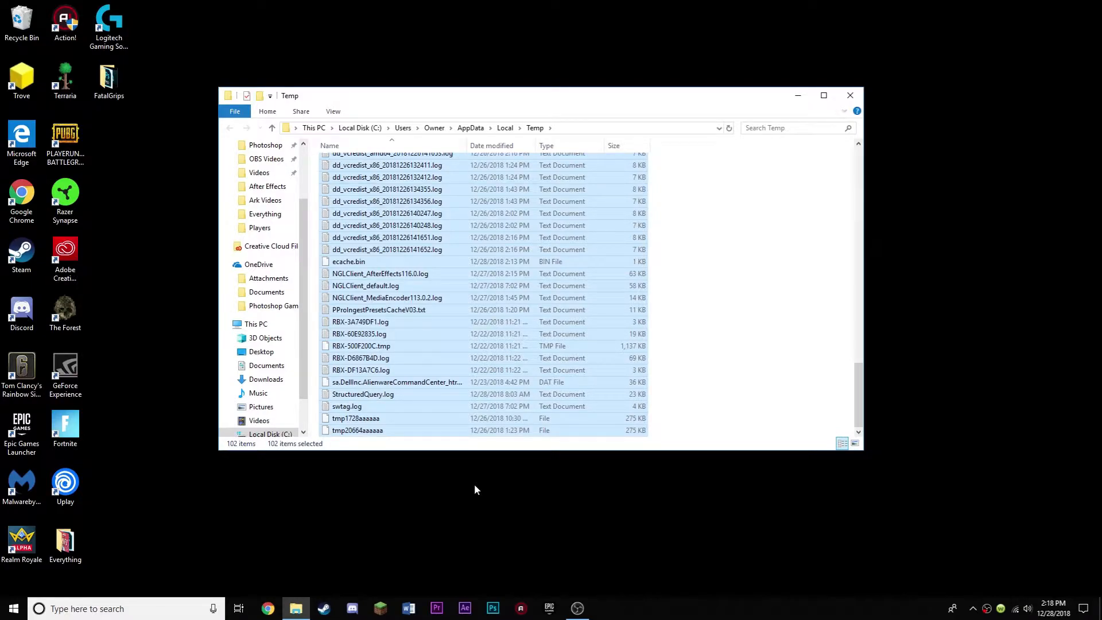
Permanently delete all selected files in the Temp folder, granting administrator permission for the protected items.
{"action": "key", "text": "Delete"}
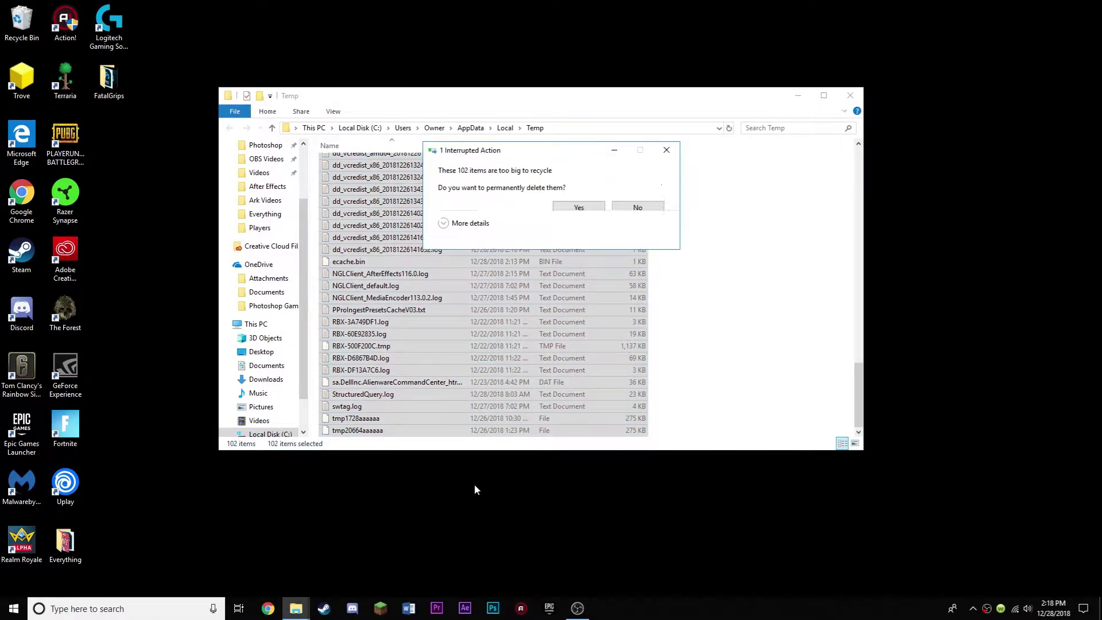
{"action": "left_click", "coordinate": [575, 209]}
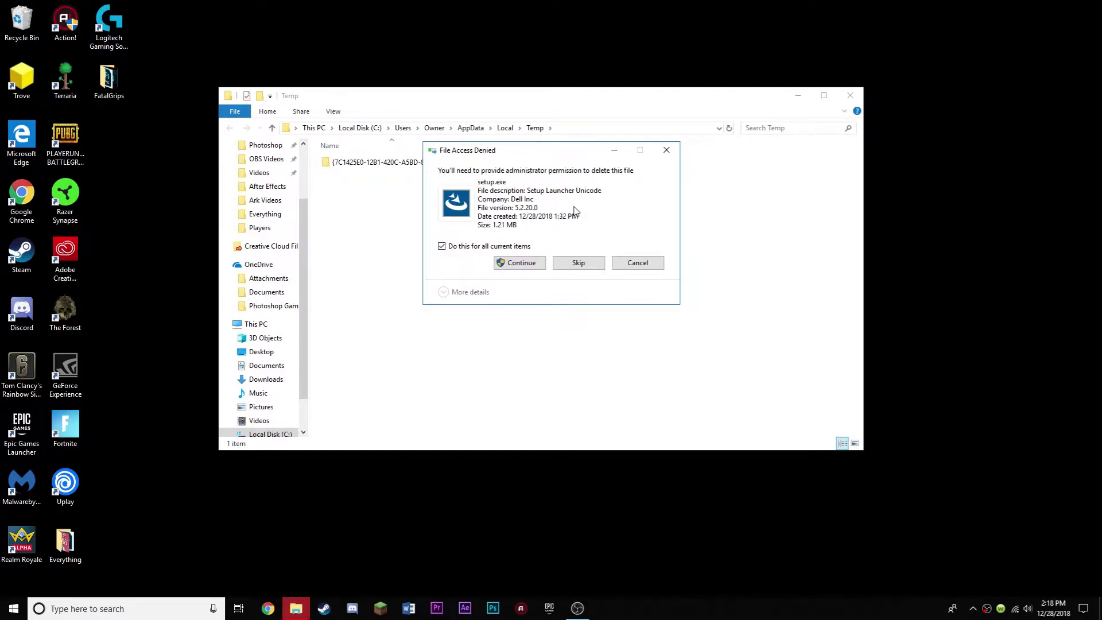
{"action": "left_click", "coordinate": [517, 264]}
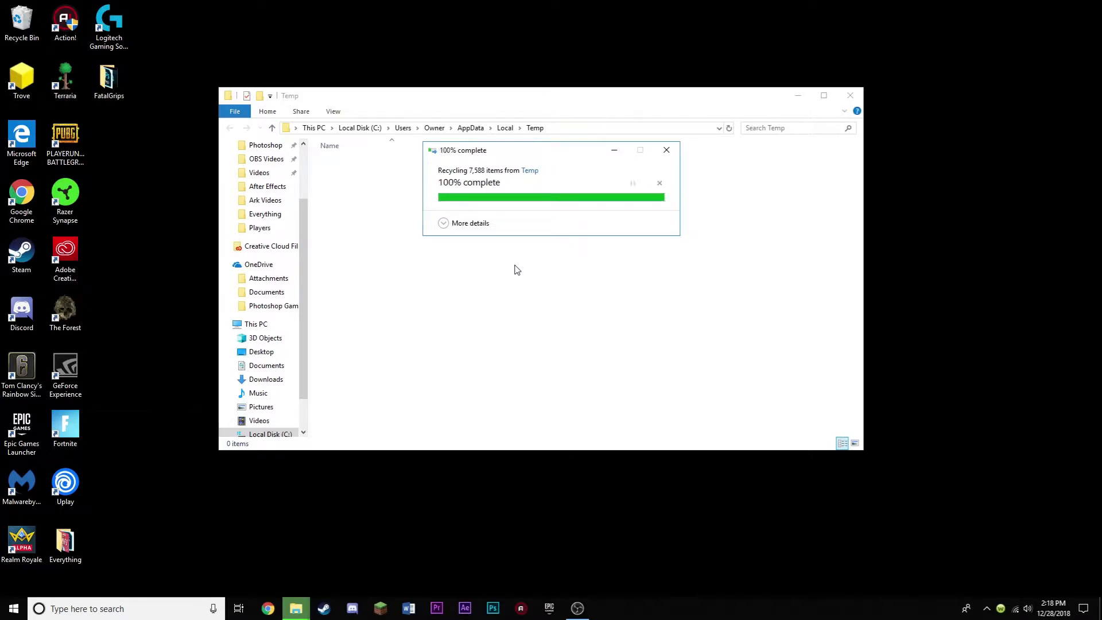
{"action": "scroll", "coordinate": [288, 359], "scroll_direction": "down", "scroll_amount": 2}
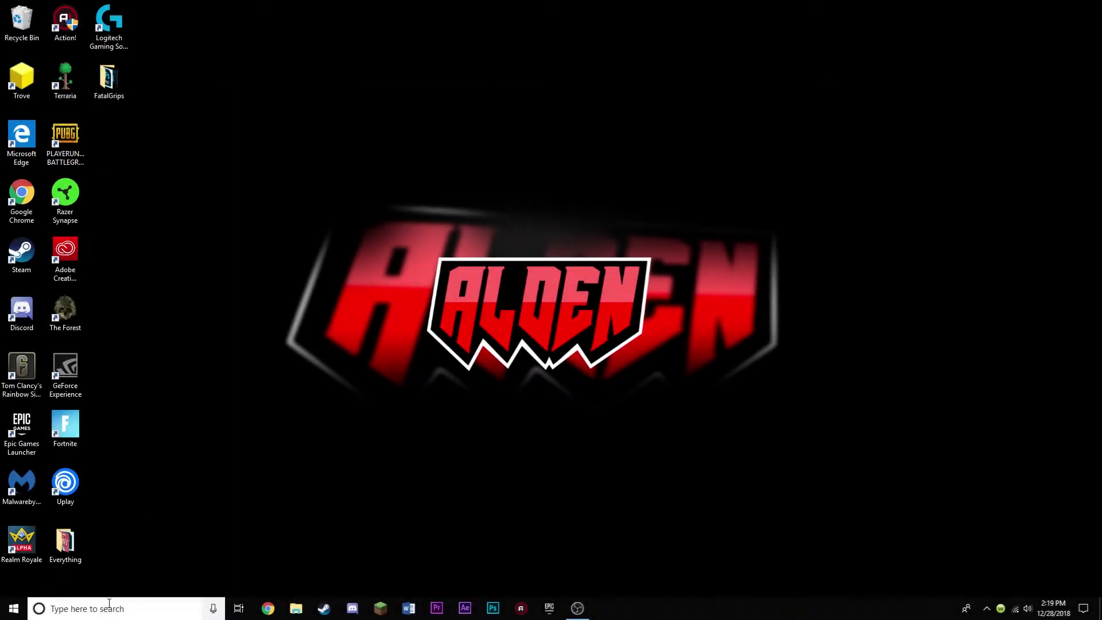
Find This PC through search, open its properties and bring up the advanced system settings, closing the System window behind them.
{"action": "left_click", "coordinate": [109, 608]}
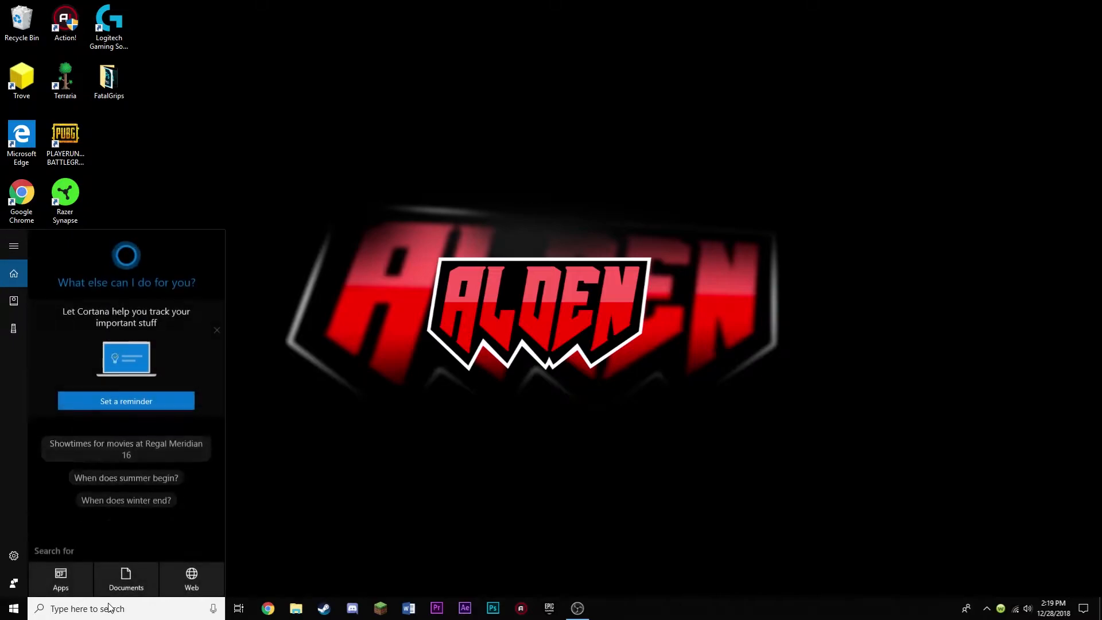
{"action": "type", "text": "this"}
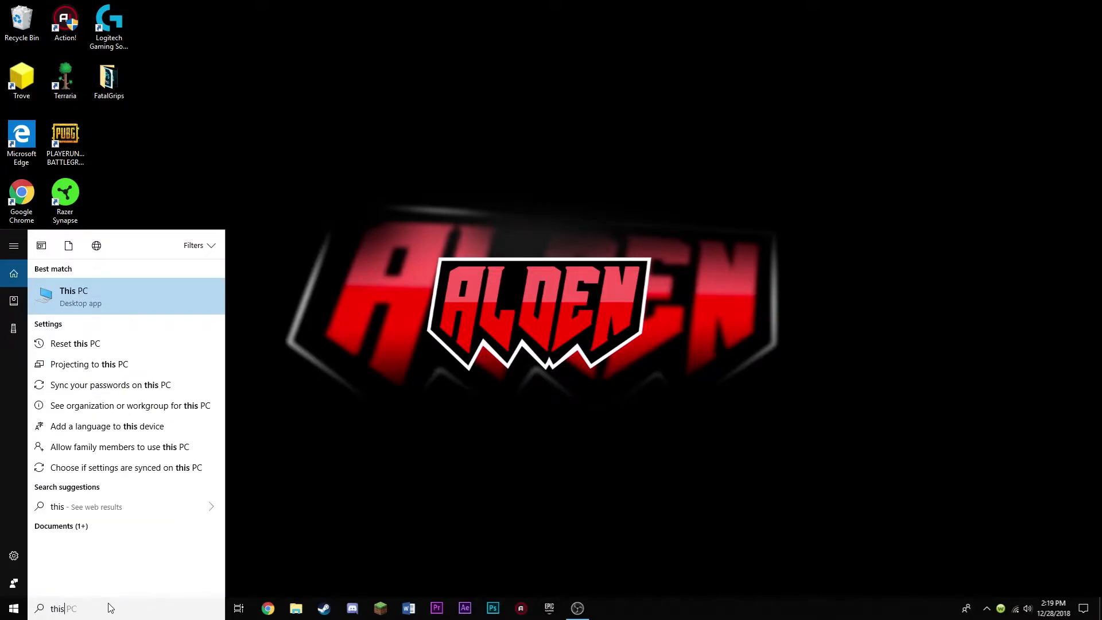
{"action": "right_click", "coordinate": [94, 292]}
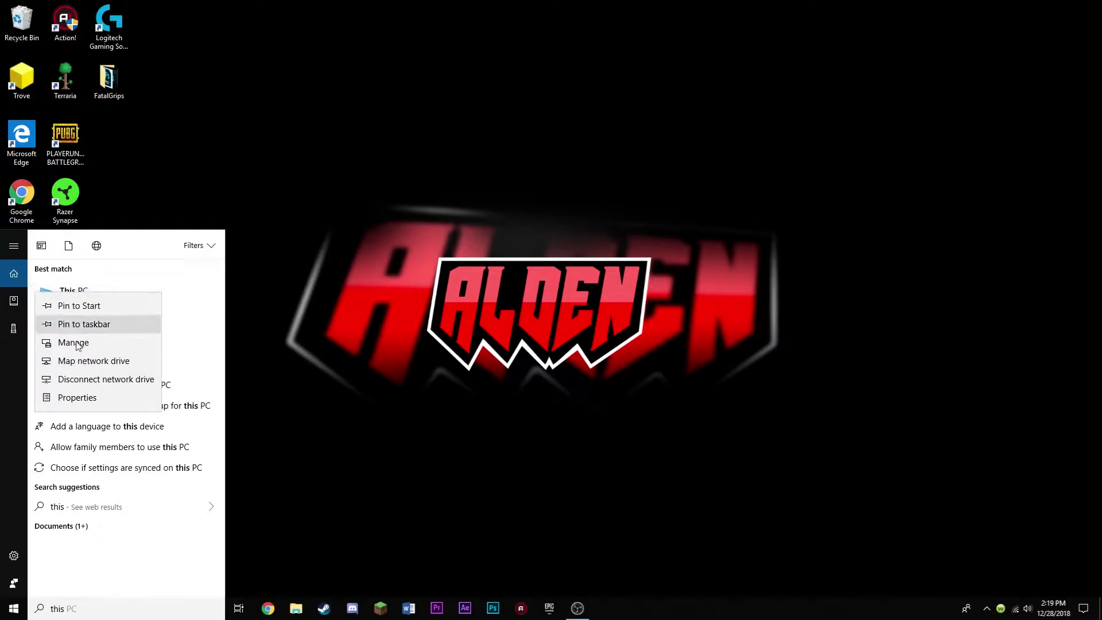
{"action": "left_click", "coordinate": [61, 397]}
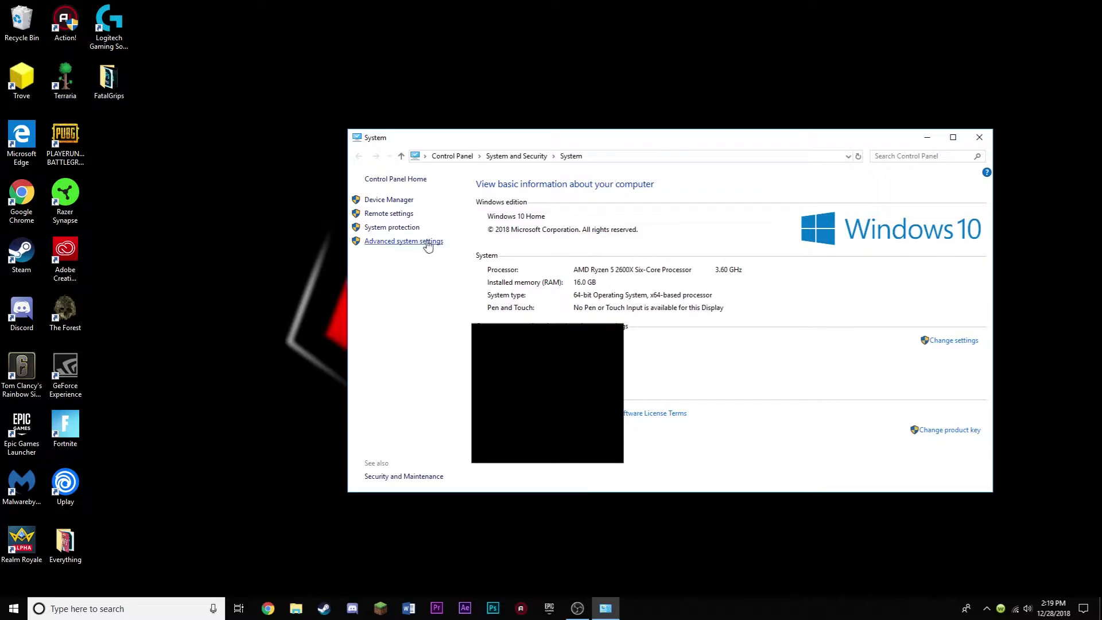
{"action": "left_click", "coordinate": [385, 242]}
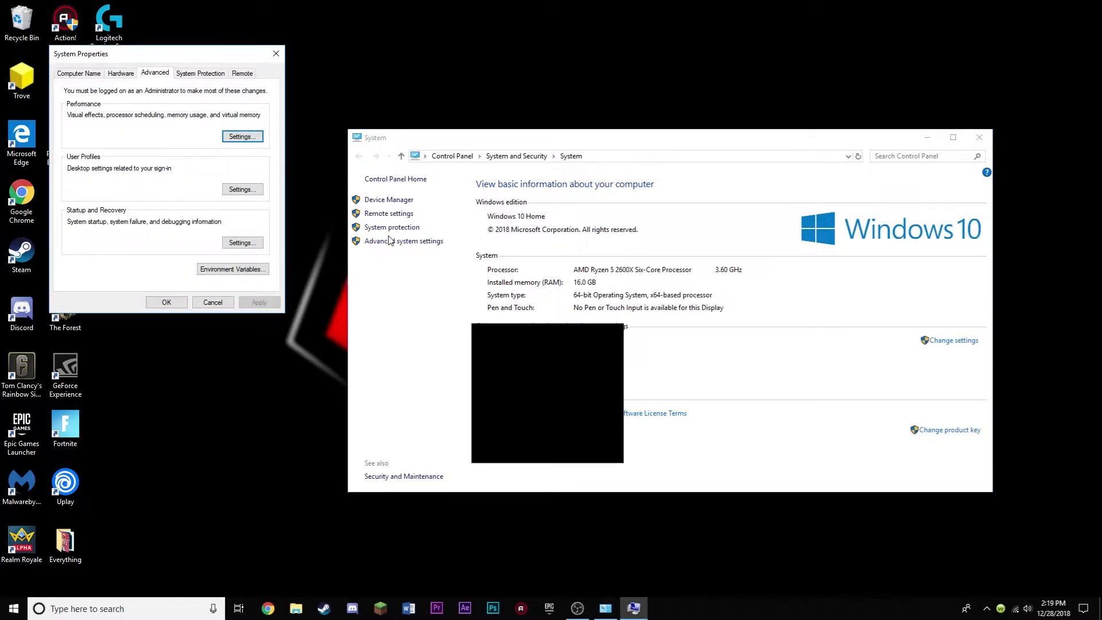
{"action": "left_click_drag", "start_coordinate": [202, 57], "coordinate": [457, 133]}
{"action": "left_click", "coordinate": [979, 137]}
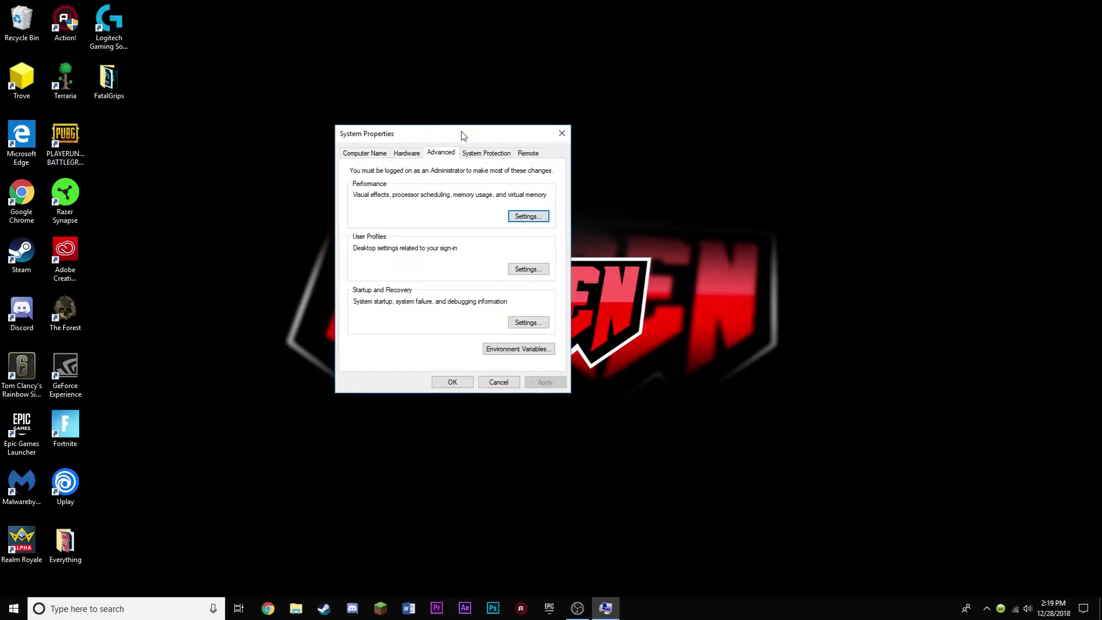
{"action": "left_click", "coordinate": [350, 153]}
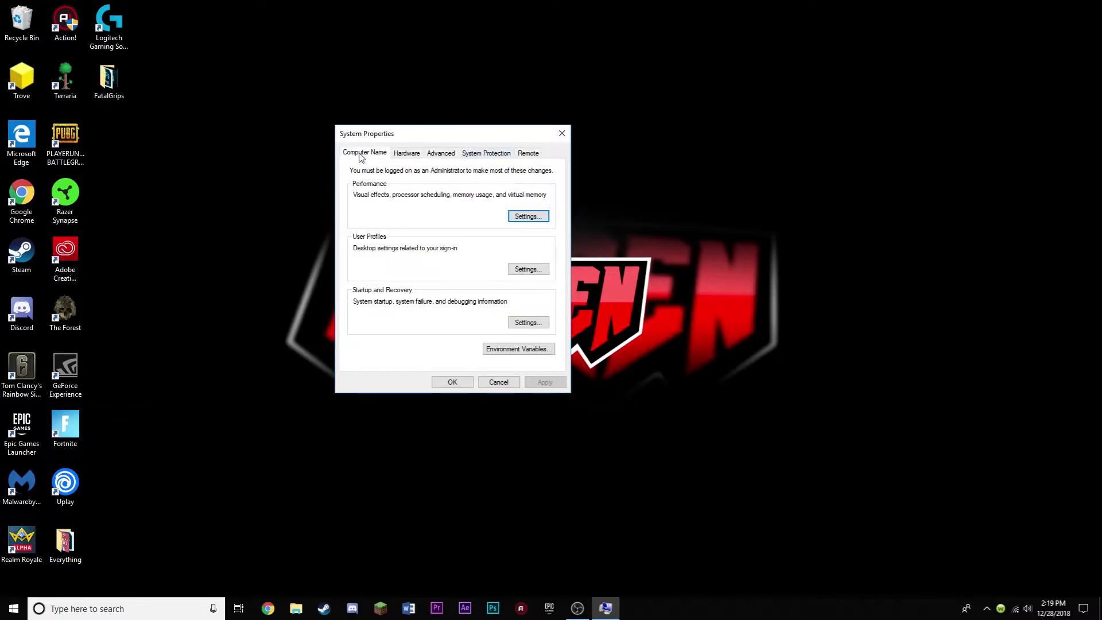
{"action": "left_click", "coordinate": [433, 156]}
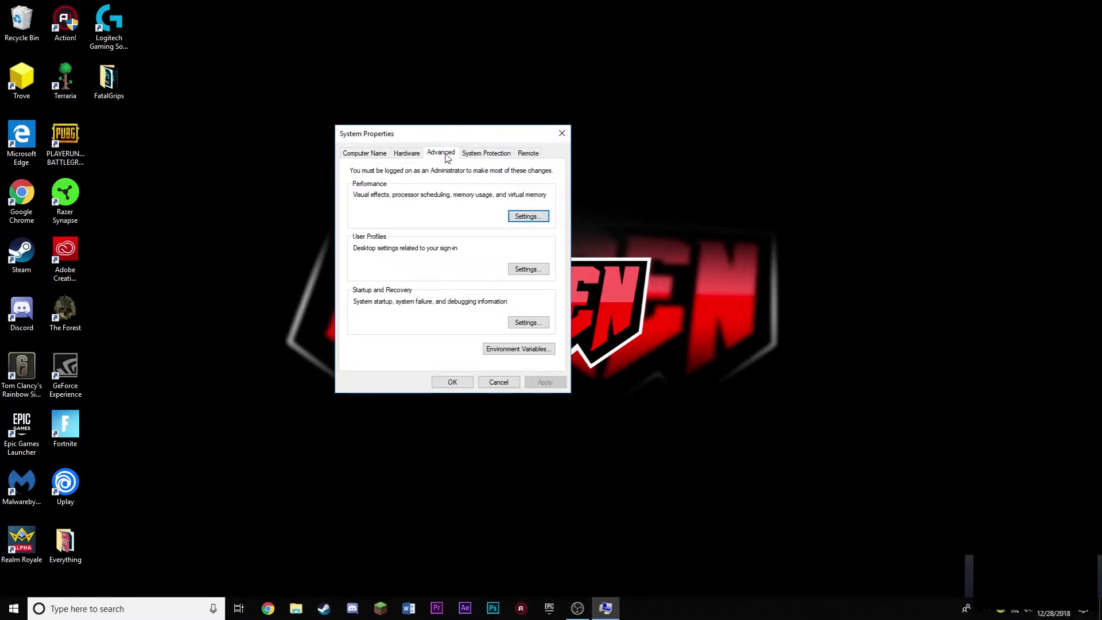
In the Performance settings, let Windows choose the visual effects, then disable window and taskbar animations, Peek, and the three fade effects.
{"action": "left_click", "coordinate": [528, 217]}
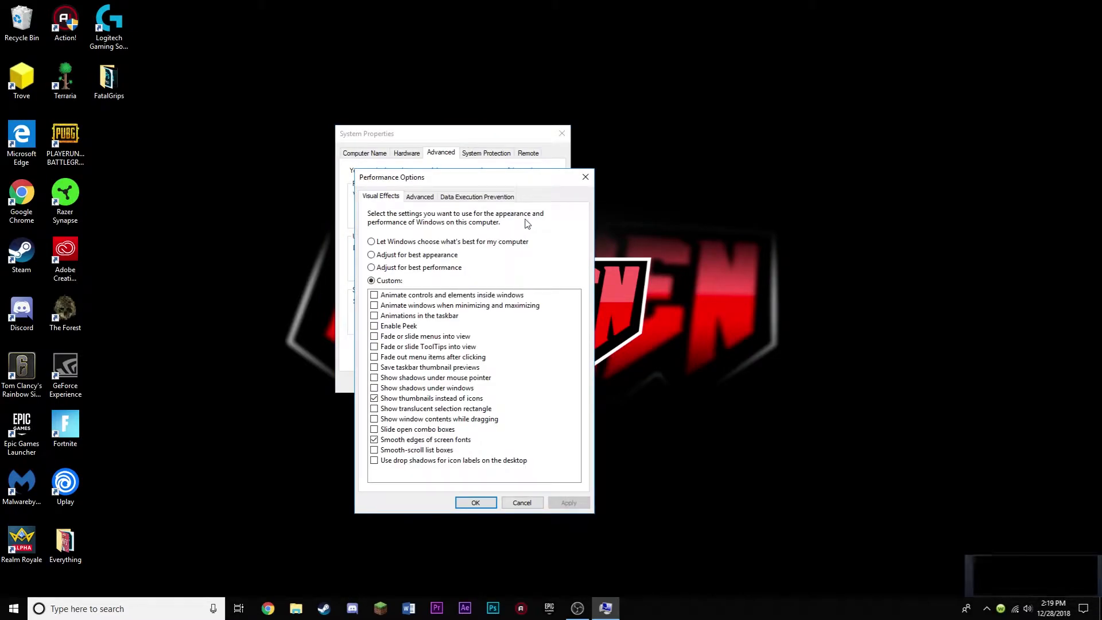
{"action": "left_click", "coordinate": [371, 241]}
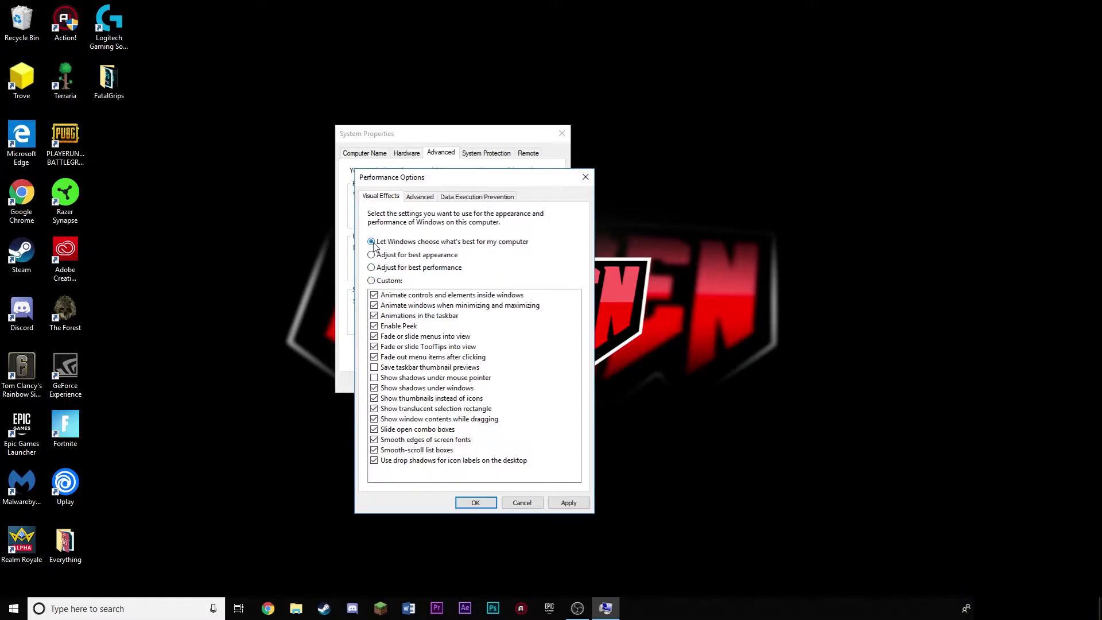
{"action": "left_click", "coordinate": [374, 295]}
{"action": "left_click", "coordinate": [375, 305]}
{"action": "left_click", "coordinate": [374, 316]}
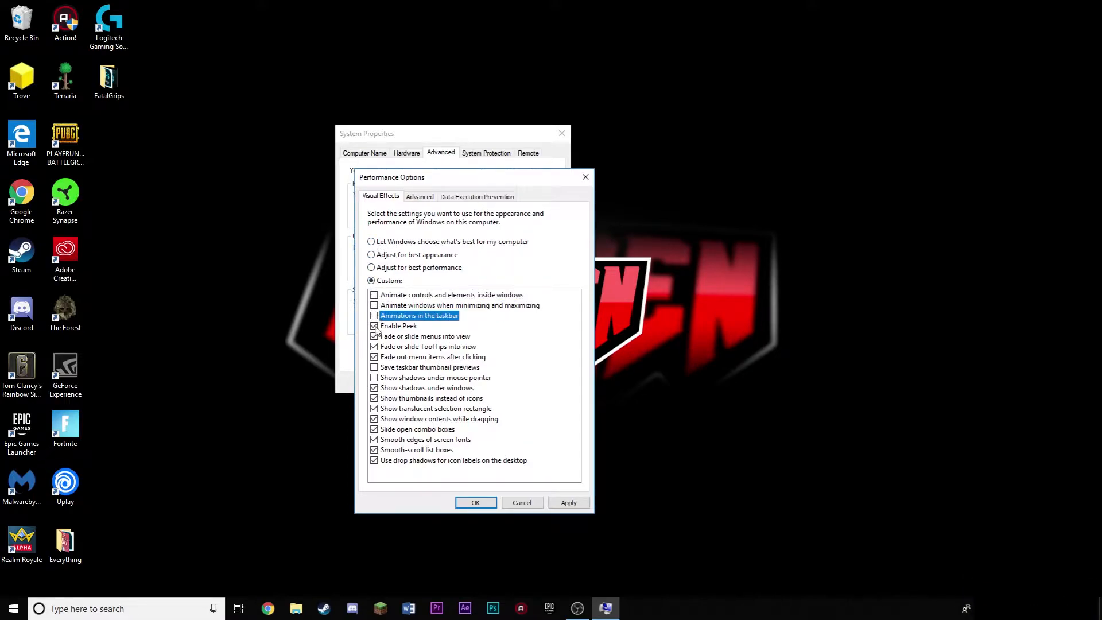
{"action": "left_click", "coordinate": [374, 326]}
{"action": "left_click", "coordinate": [374, 337]}
{"action": "left_click", "coordinate": [374, 347]}
{"action": "left_click", "coordinate": [374, 357]}
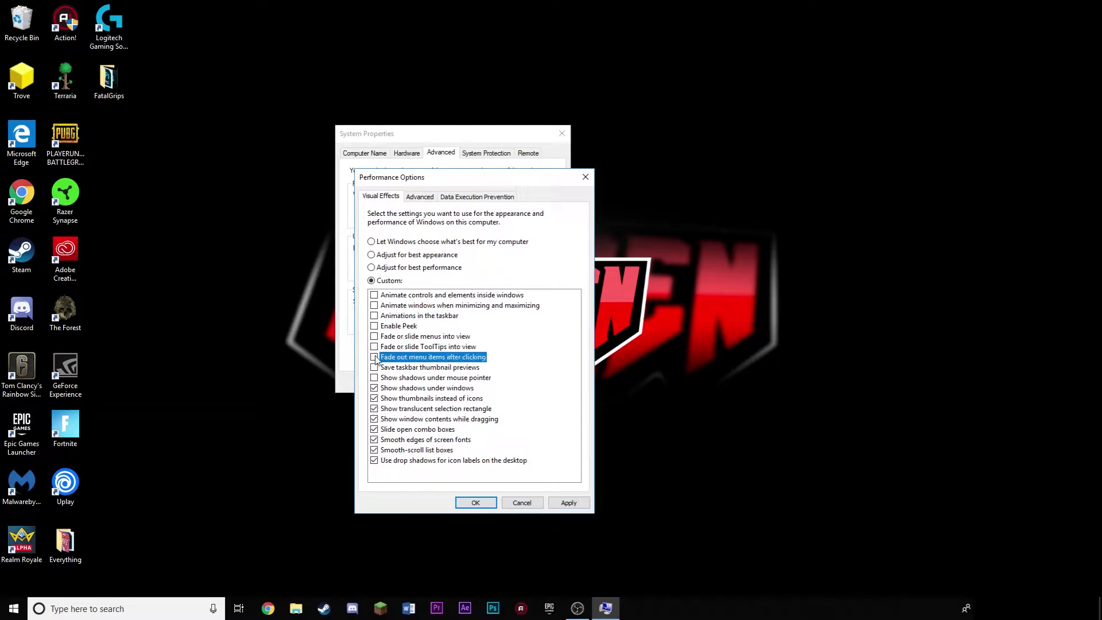
Disable window shadows, translucent selection, window contents while dragging, sliding combo boxes, smooth-scroll lists and icon label shadows, and apply the visual effects.
{"action": "left_click", "coordinate": [375, 389]}
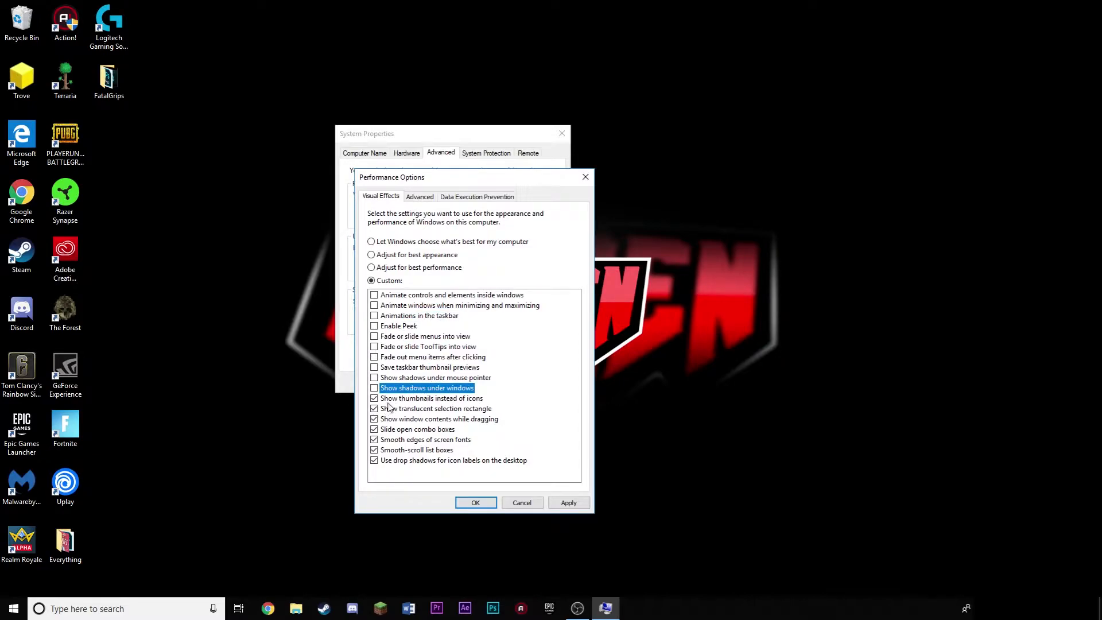
{"action": "left_click", "coordinate": [374, 408]}
{"action": "left_click", "coordinate": [374, 419]}
{"action": "left_click", "coordinate": [374, 429]}
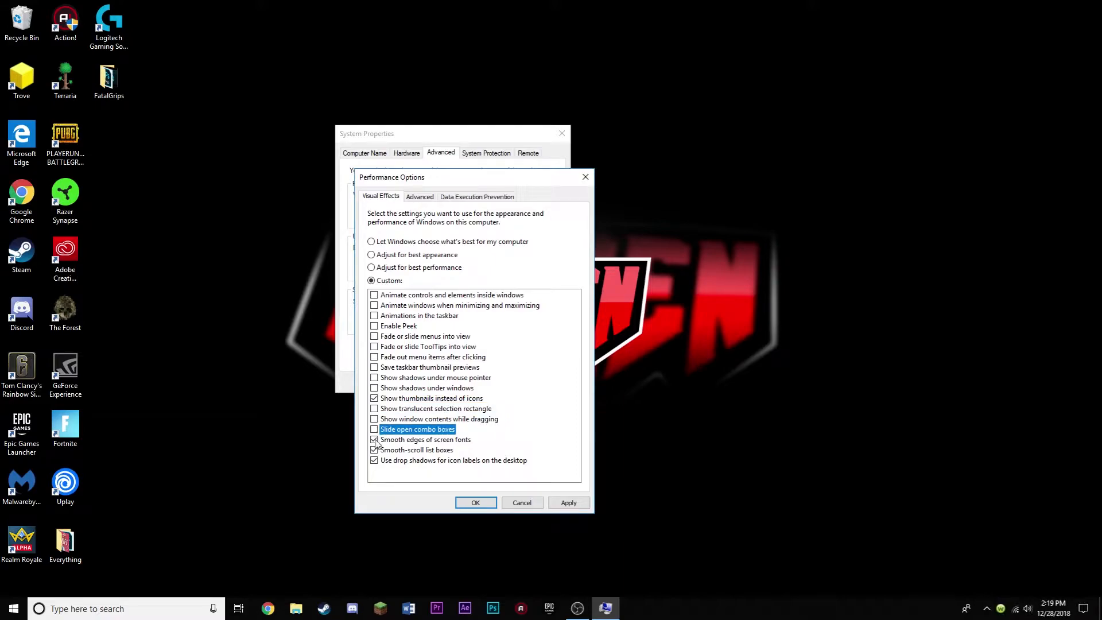
{"action": "left_click", "coordinate": [374, 439]}
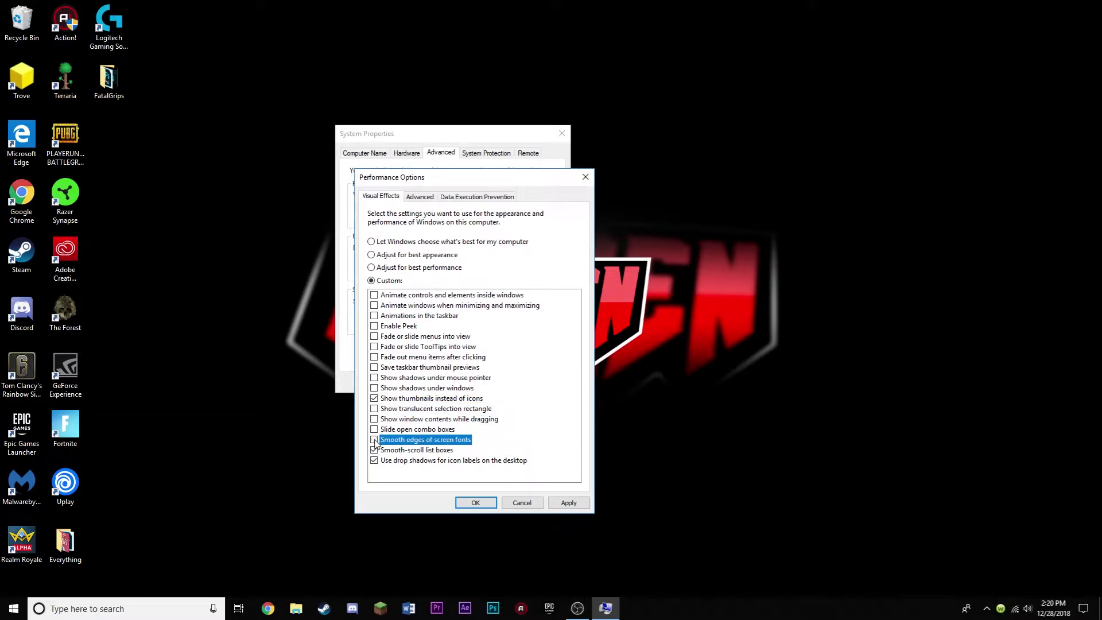
{"action": "left_click", "coordinate": [374, 450]}
{"action": "left_click", "coordinate": [374, 460]}
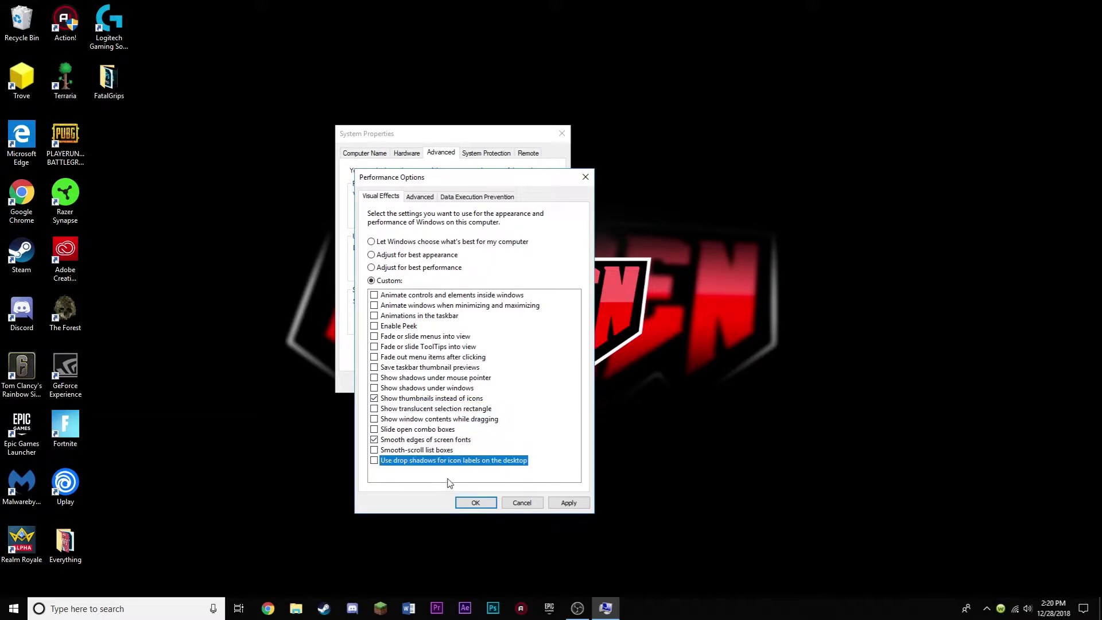
{"action": "left_click", "coordinate": [560, 507]}
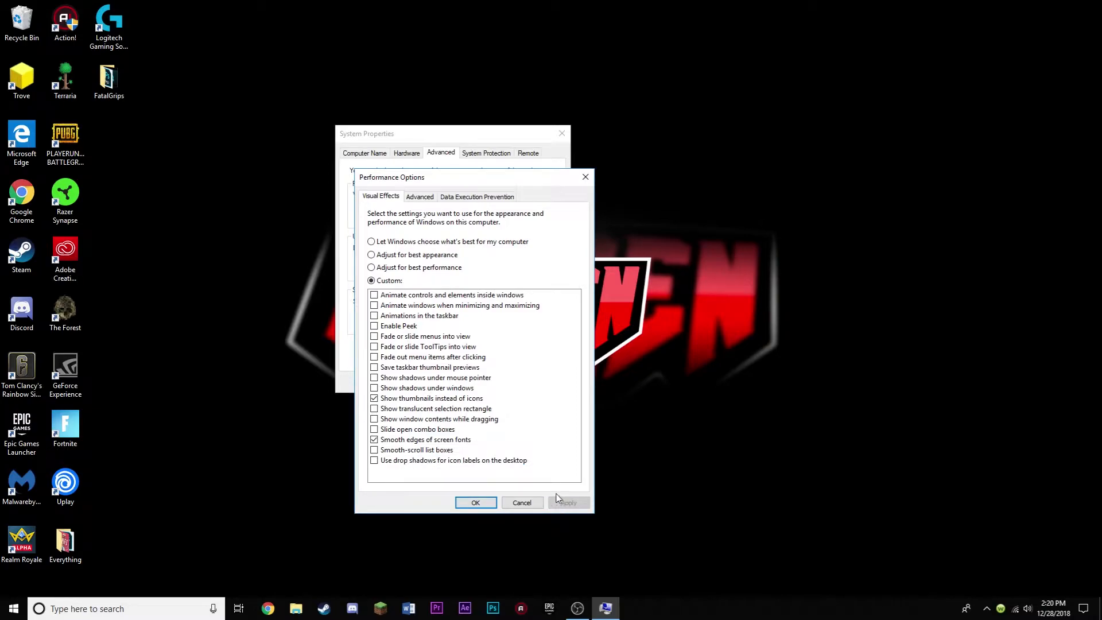
Open the virtual memory settings and enter a custom paging file size for drive C: with initial and maximum sizes of 2937 MB.
{"action": "left_click", "coordinate": [429, 197]}
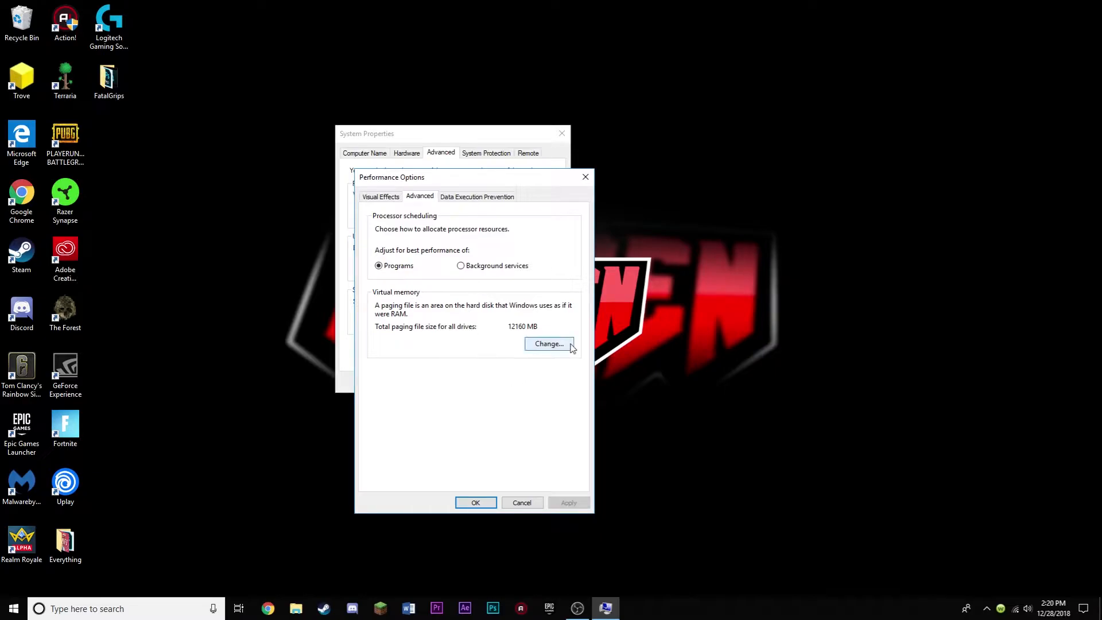
{"action": "left_click", "coordinate": [548, 344]}
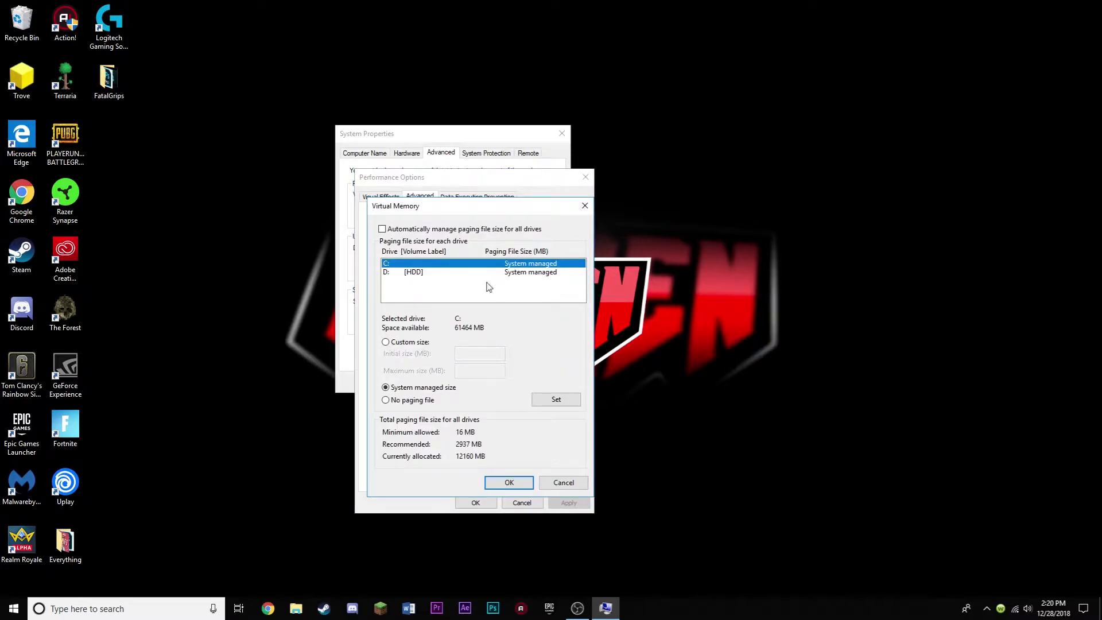
{"action": "left_click", "coordinate": [439, 275]}
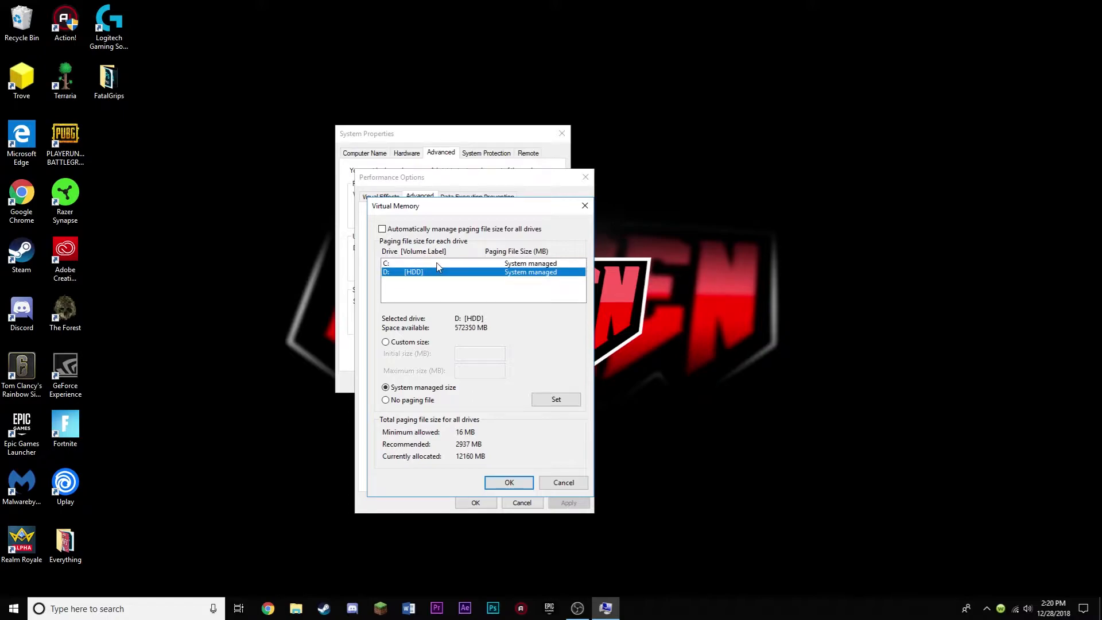
{"action": "left_click", "coordinate": [434, 264]}
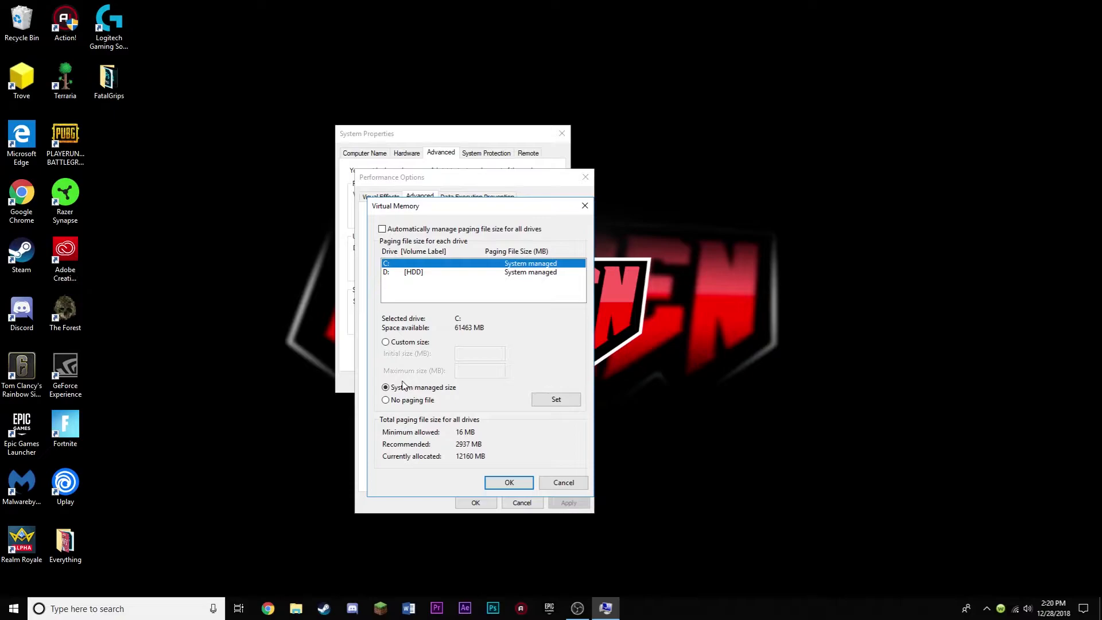
{"action": "left_click", "coordinate": [386, 342]}
{"action": "left_click", "coordinate": [487, 351]}
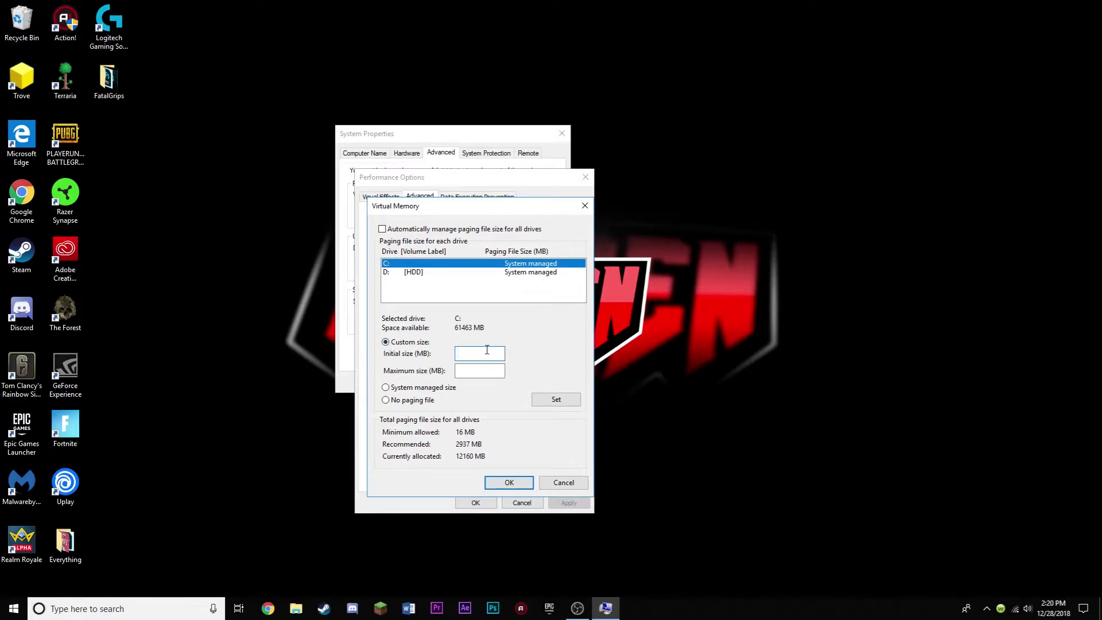
{"action": "type", "text": "2"}
{"action": "left_click", "coordinate": [492, 369]}
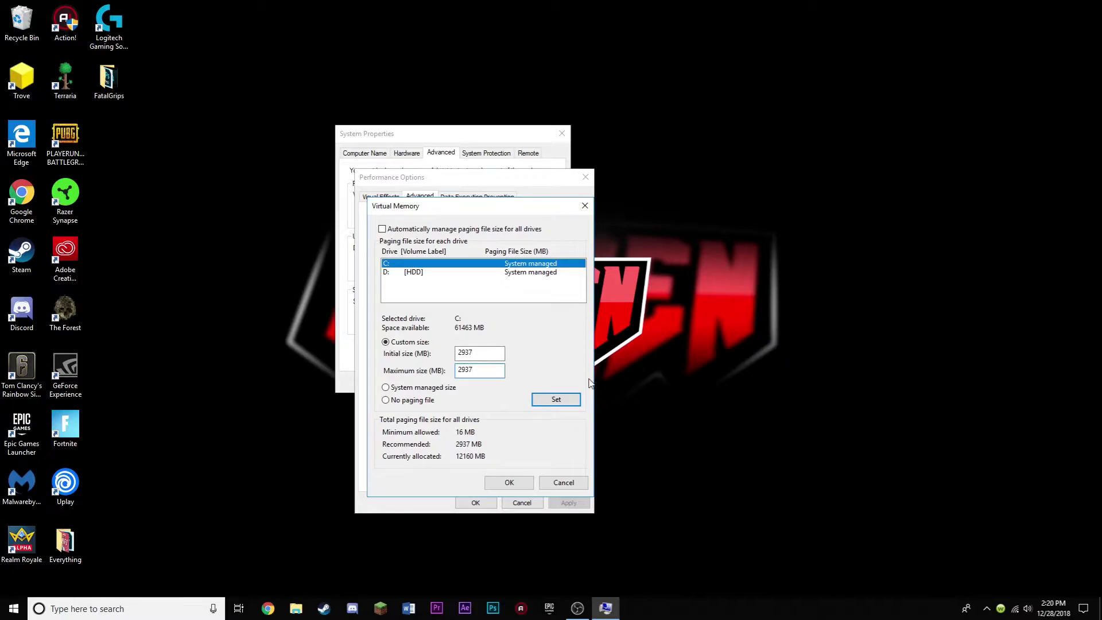
Set a custom paging file size of 2937 MB initial and maximum for drive D:.
{"action": "left_click", "coordinate": [419, 272]}
{"action": "left_click", "coordinate": [386, 342]}
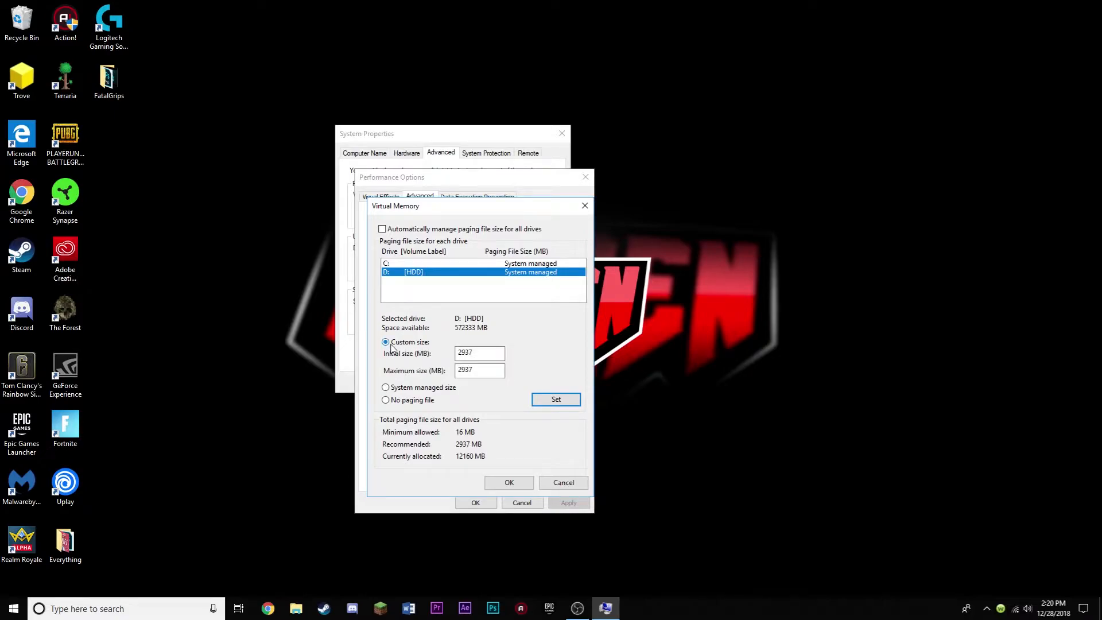
{"action": "left_click", "coordinate": [565, 405]}
Assign the custom 2937 MB initial and maximum paging file size to drive C:, then confirm the virtual memory changes and the restart notice.
{"action": "left_click", "coordinate": [489, 265]}
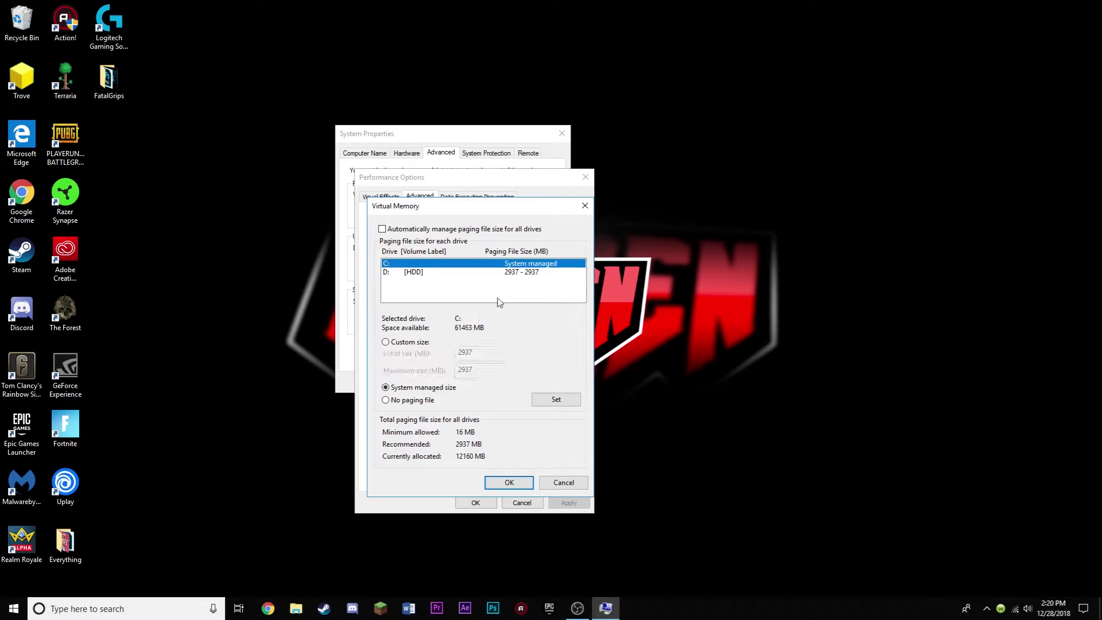
{"action": "left_click", "coordinate": [408, 344]}
{"action": "left_click", "coordinate": [567, 403]}
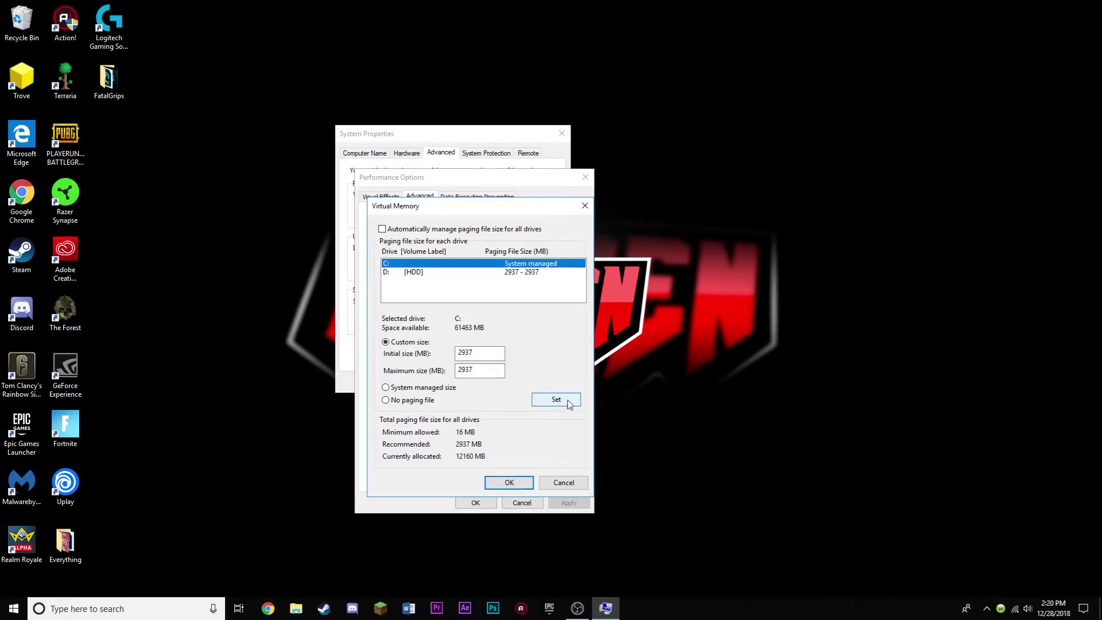
{"action": "left_click", "coordinate": [520, 484]}
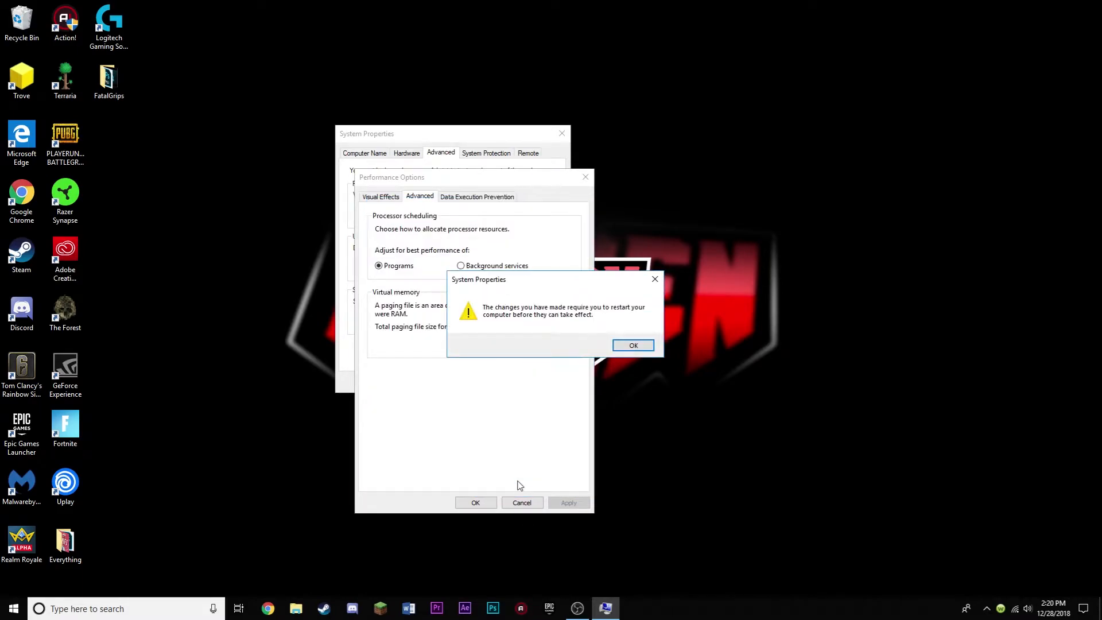
{"action": "left_click", "coordinate": [633, 346]}
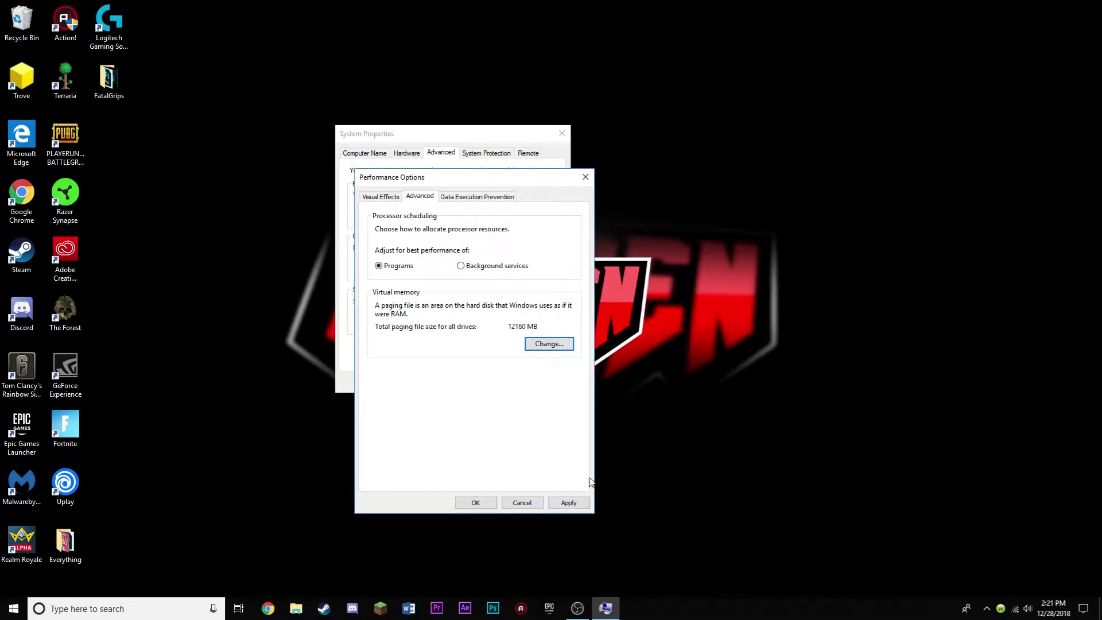
Apply and confirm the performance options, then close System Properties with the changes accepted.
{"action": "left_click", "coordinate": [568, 503]}
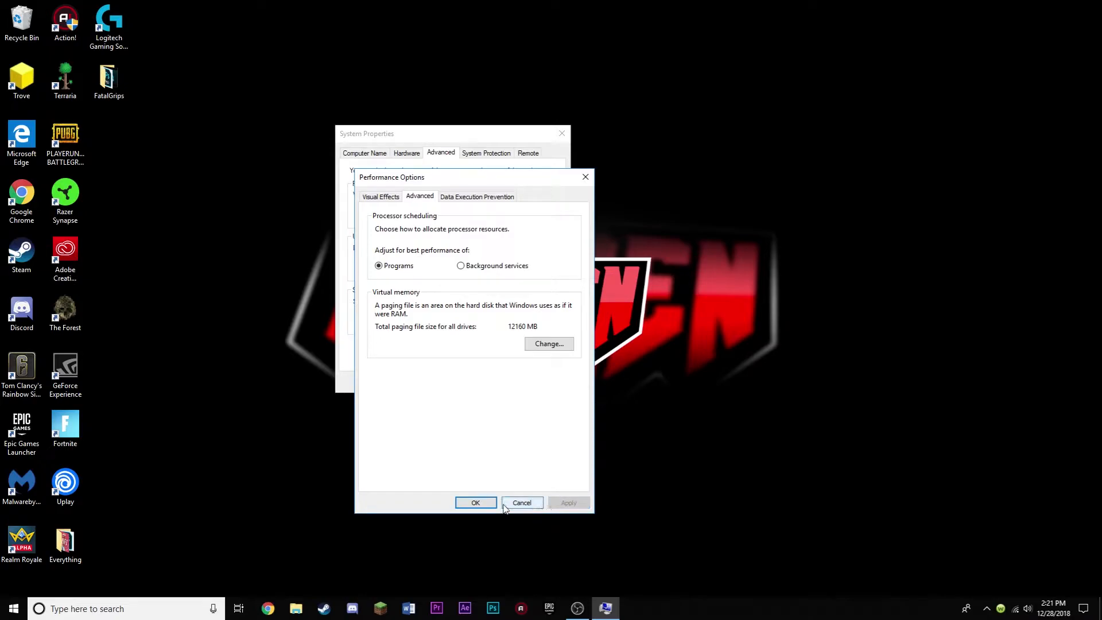
{"action": "left_click", "coordinate": [484, 504]}
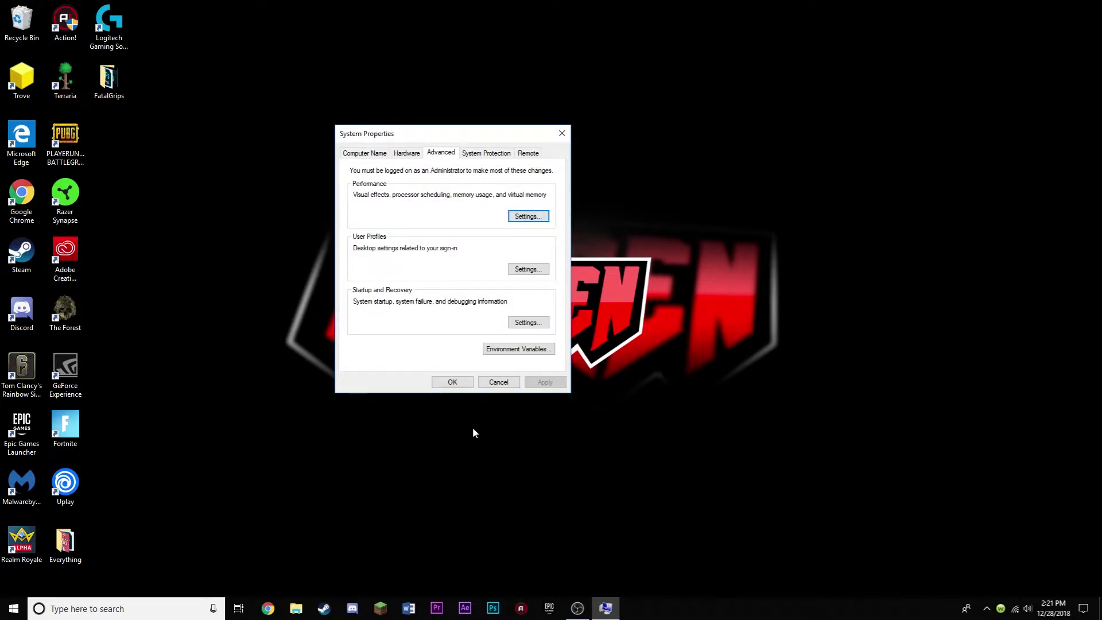
{"action": "left_click", "coordinate": [452, 381]}
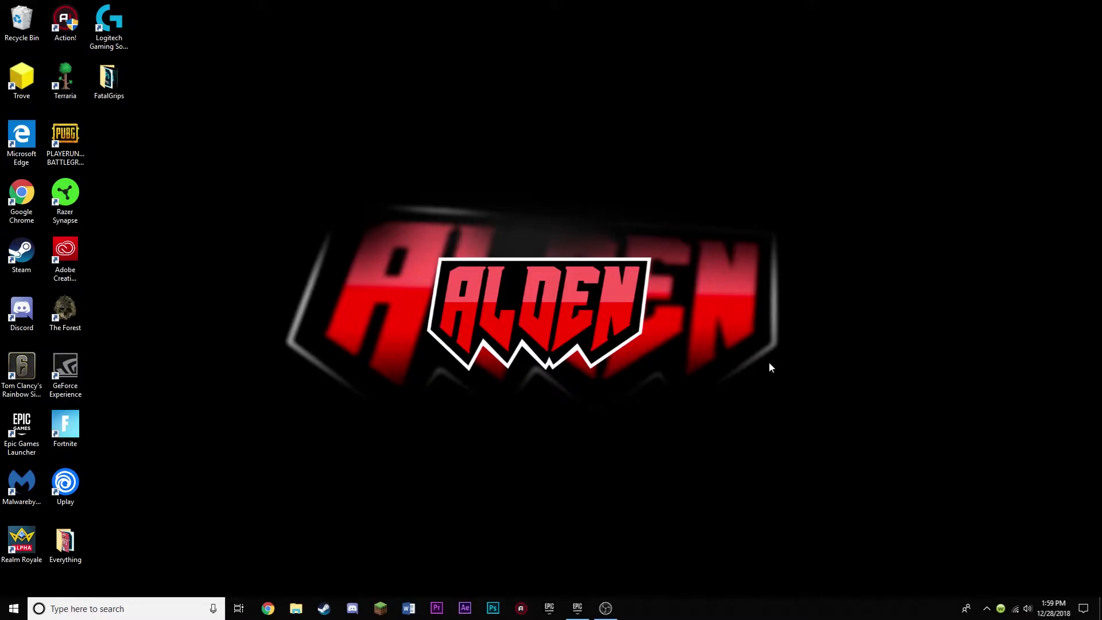
Search the web for "nvidia" in Google Chrome and open the NVIDIA Drivers download page.
{"action": "left_click", "coordinate": [268, 609]}
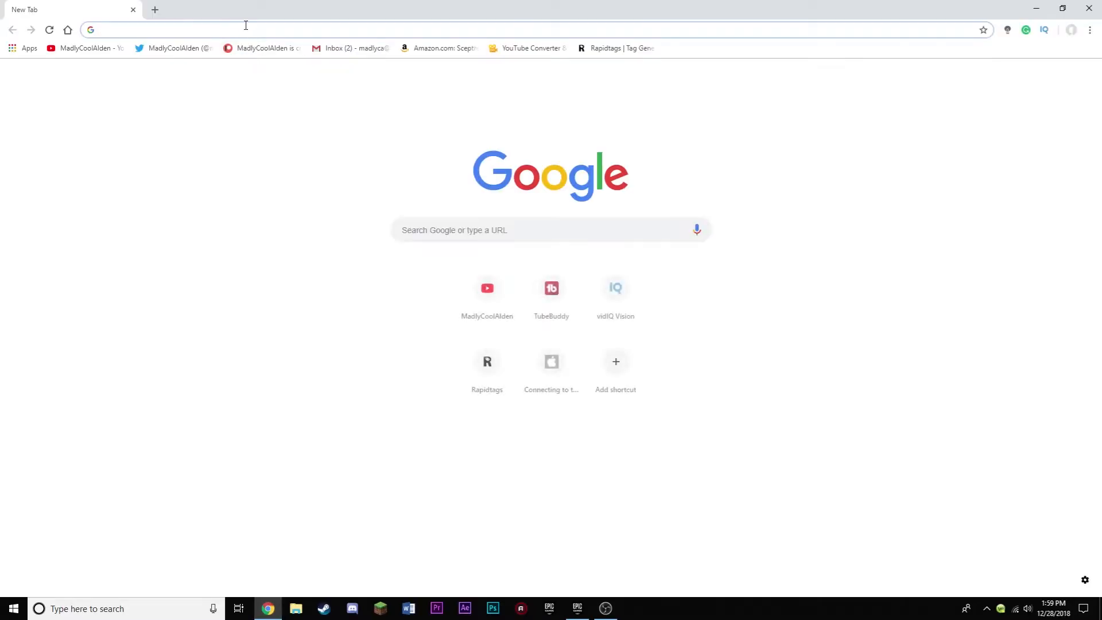
{"action": "type", "text": "nvidia"}
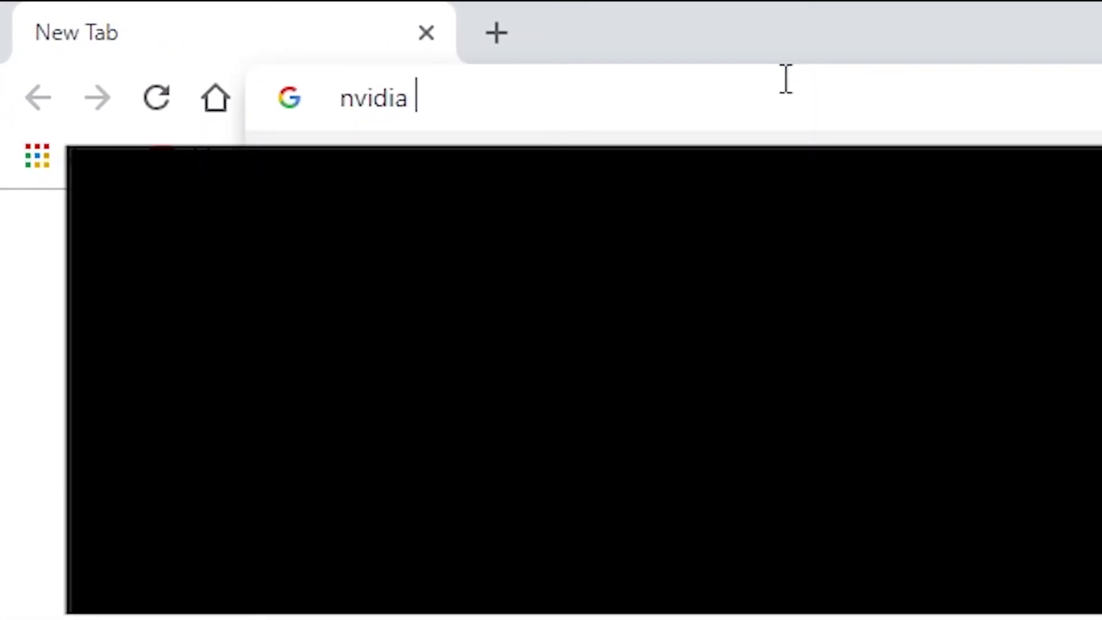
{"action": "key", "text": "Return"}
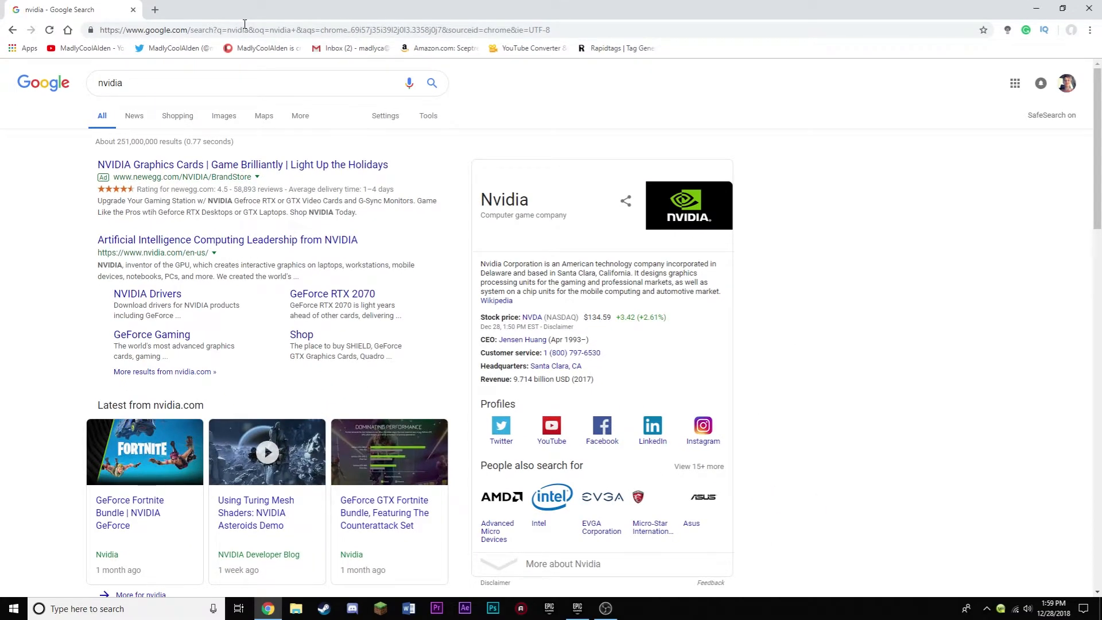
{"action": "left_click", "coordinate": [167, 296]}
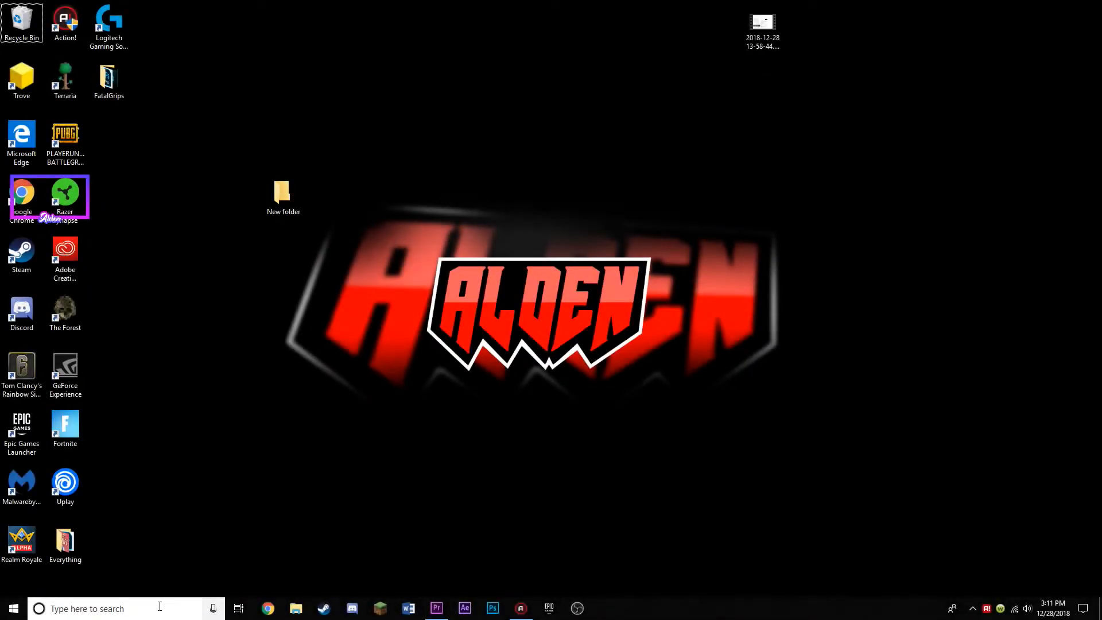
Launch dxdiag from the Run dialog, accept the driver signature check, and view the display device information.
{"action": "left_click", "coordinate": [161, 609]}
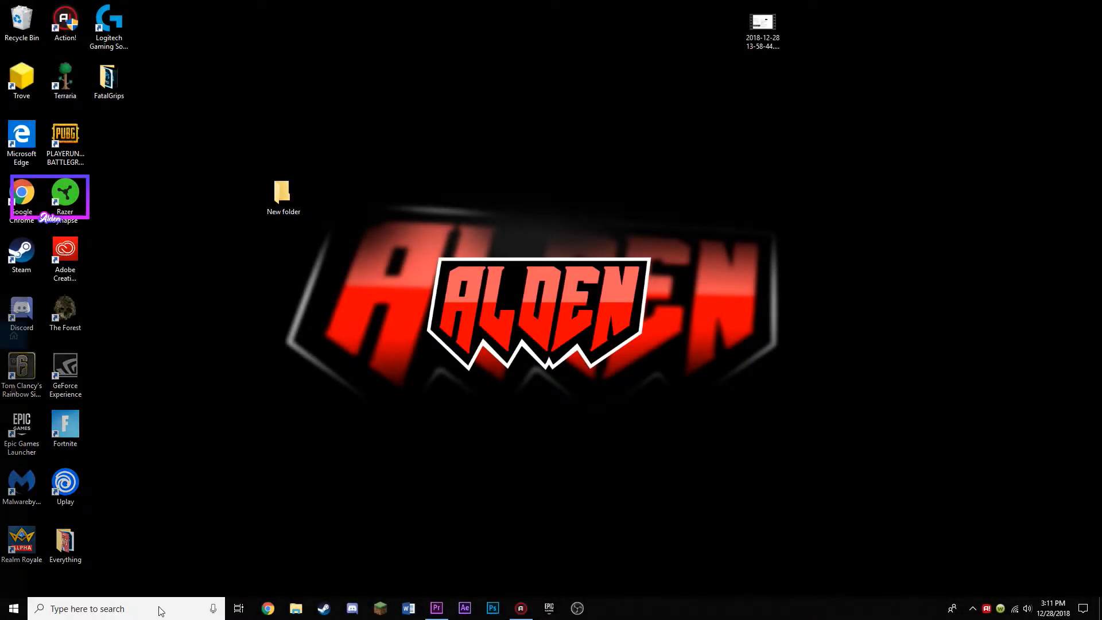
{"action": "type", "text": "run"}
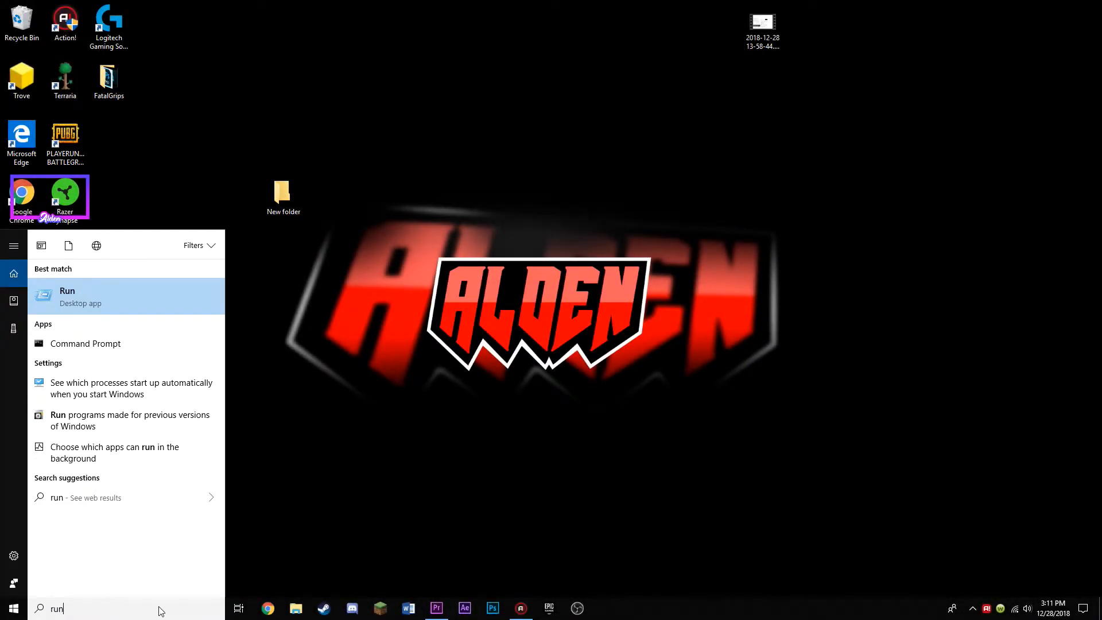
{"action": "left_click", "coordinate": [86, 297]}
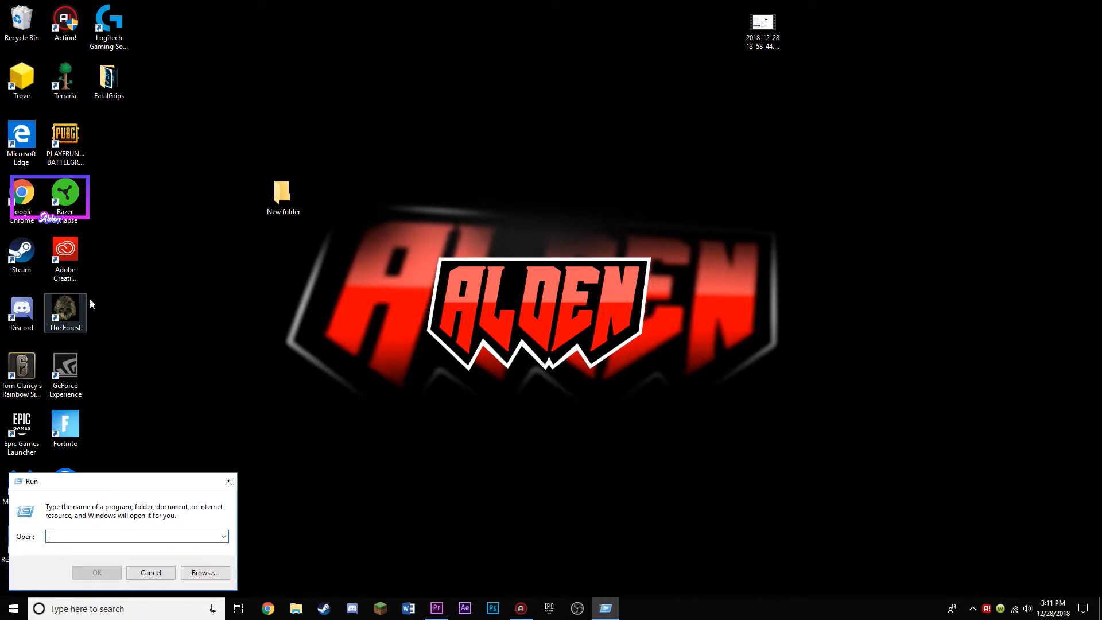
{"action": "type", "text": "dxdiag"}
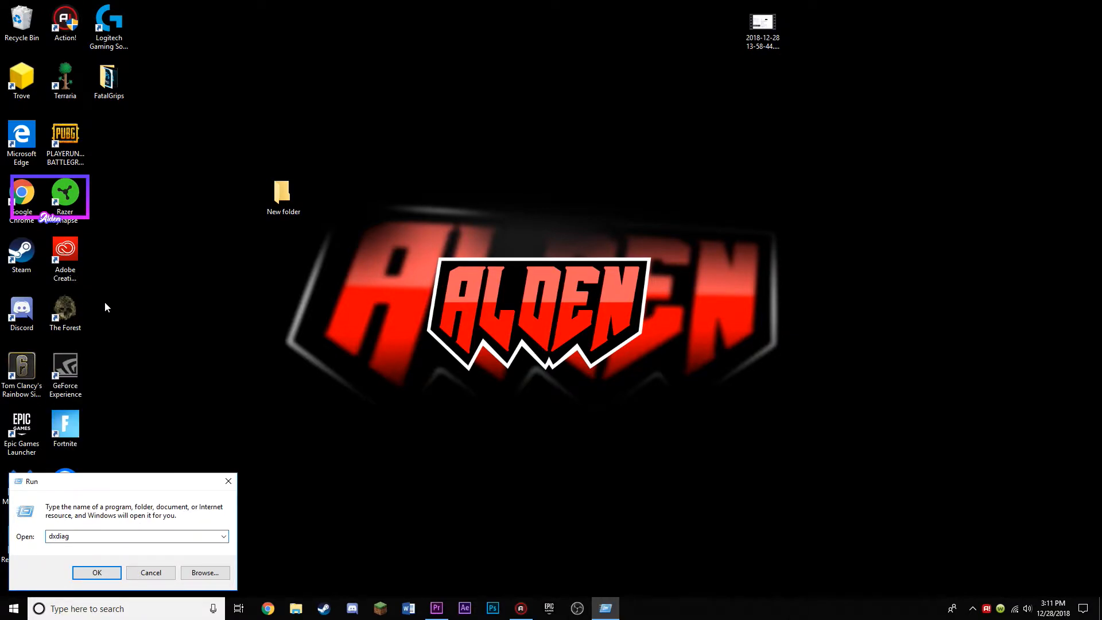
{"action": "left_click", "coordinate": [77, 572]}
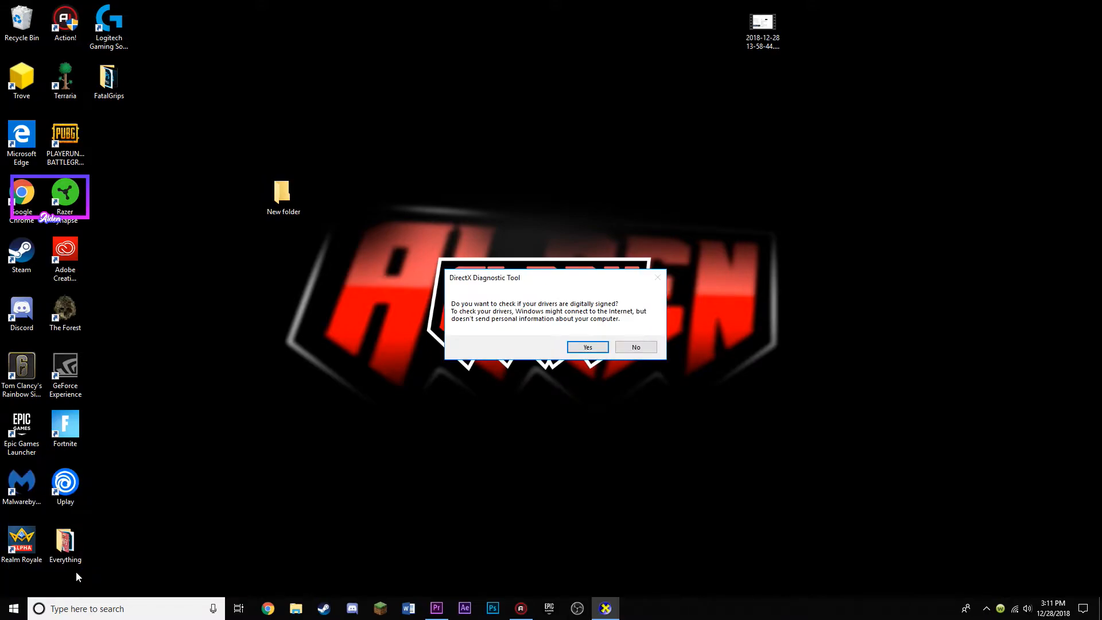
{"action": "left_click", "coordinate": [588, 347]}
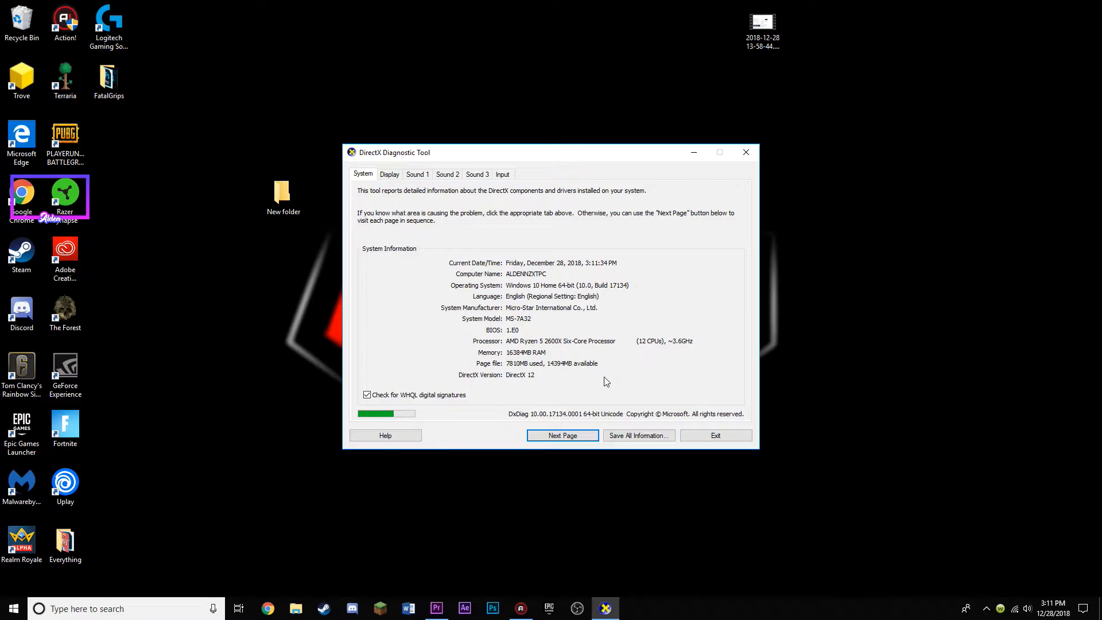
{"action": "left_click", "coordinate": [389, 181]}
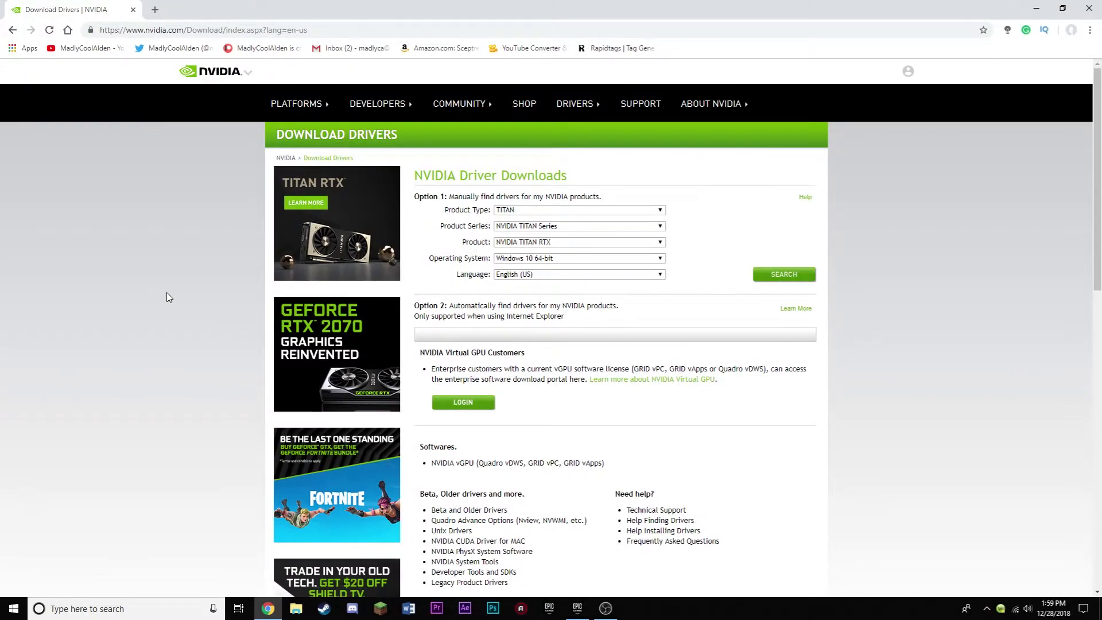
In Chrome, set the NVIDIA driver search to product type GeForce, series GeForce 10 Series and product GeForce GTX 1060.
{"action": "left_click", "coordinate": [565, 211]}
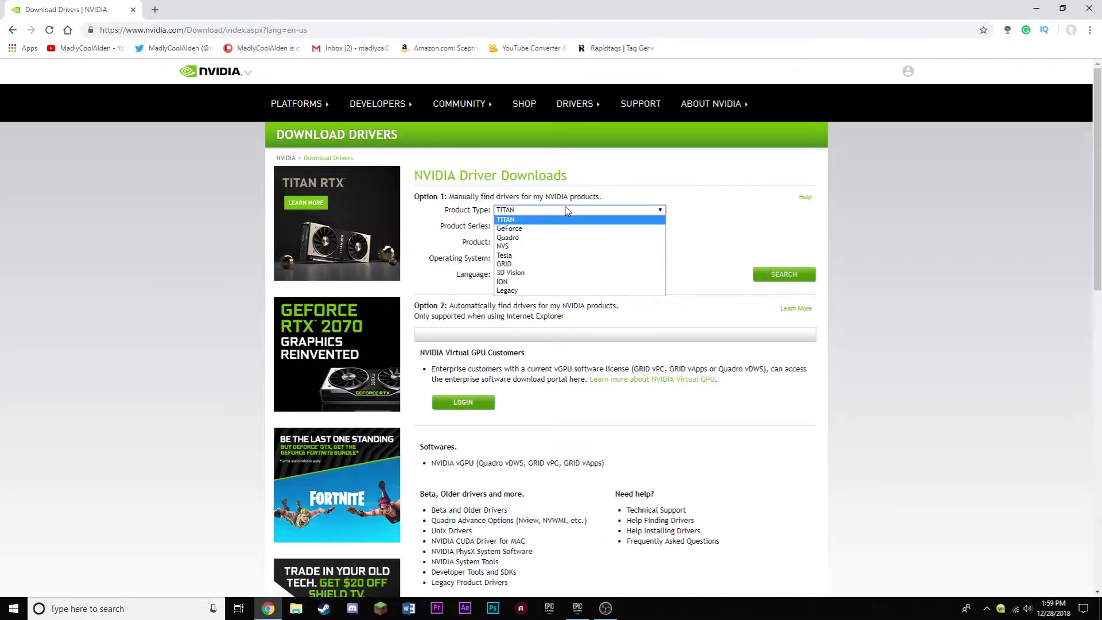
{"action": "left_click", "coordinate": [550, 229]}
{"action": "left_click", "coordinate": [547, 227]}
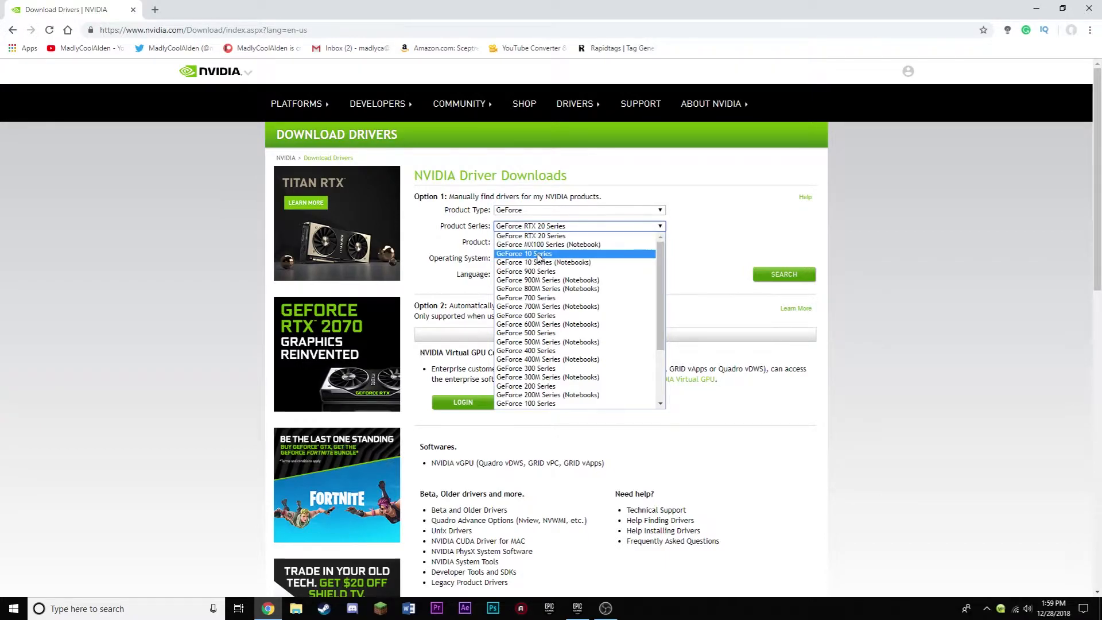
{"action": "left_click", "coordinate": [540, 253]}
{"action": "left_click", "coordinate": [540, 248]}
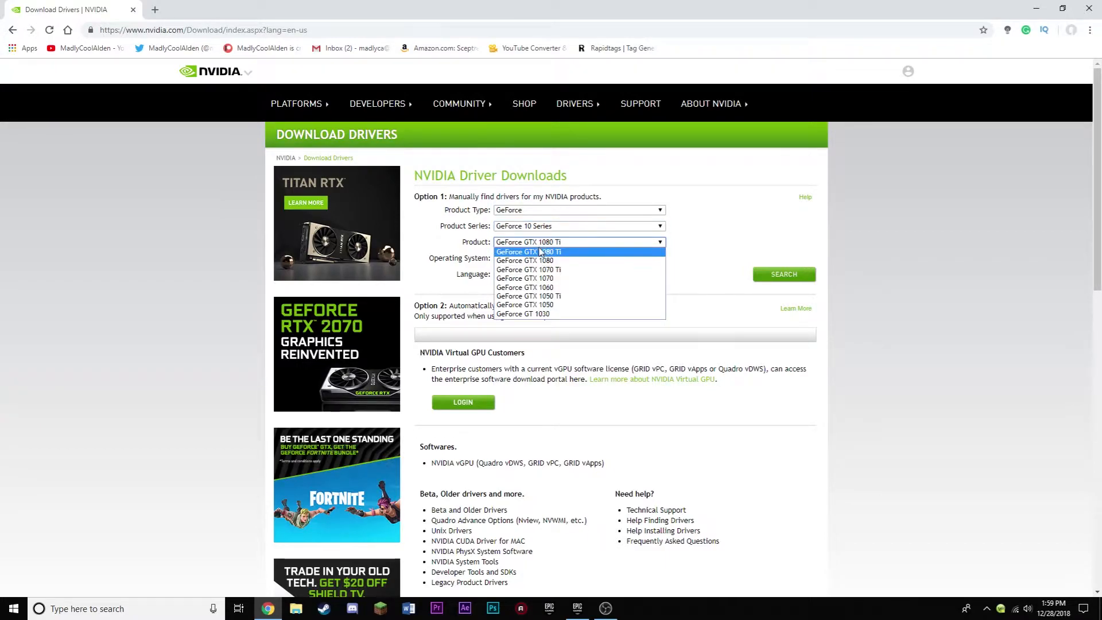
{"action": "left_click", "coordinate": [539, 288]}
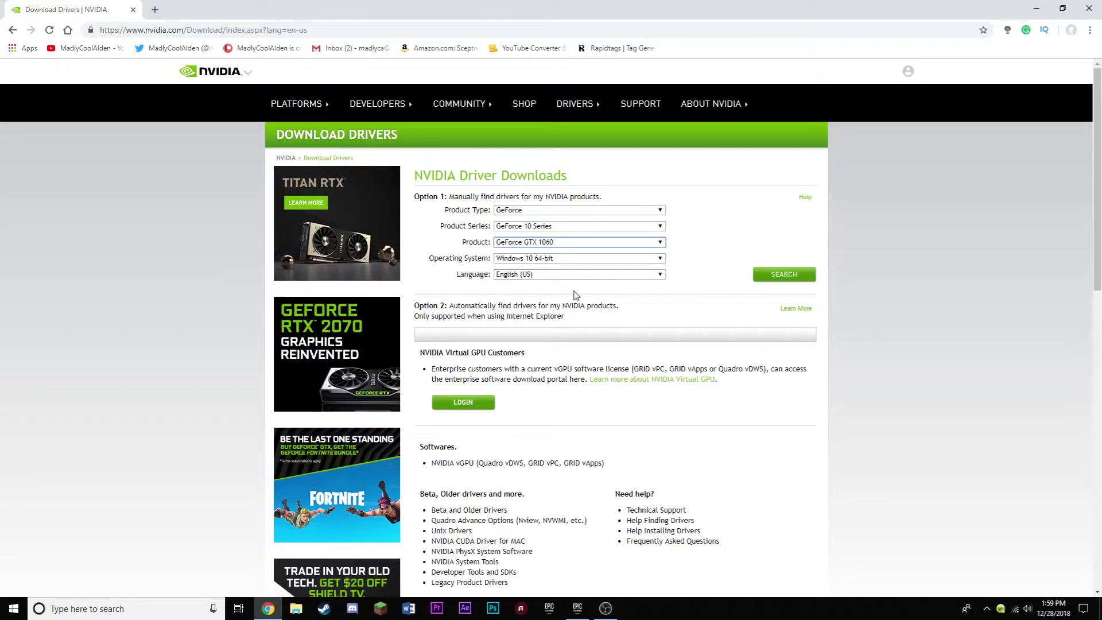
Search for the matching driver and download the GeForce Game Ready Driver version 417.35.
{"action": "left_click", "coordinate": [770, 279]}
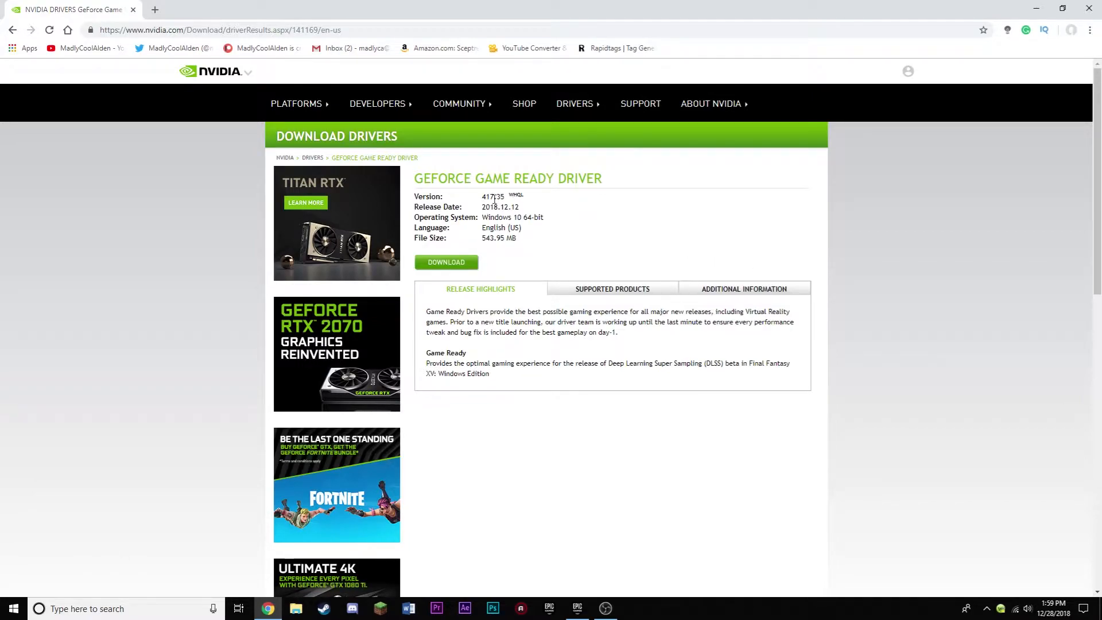
{"action": "left_click", "coordinate": [447, 265]}
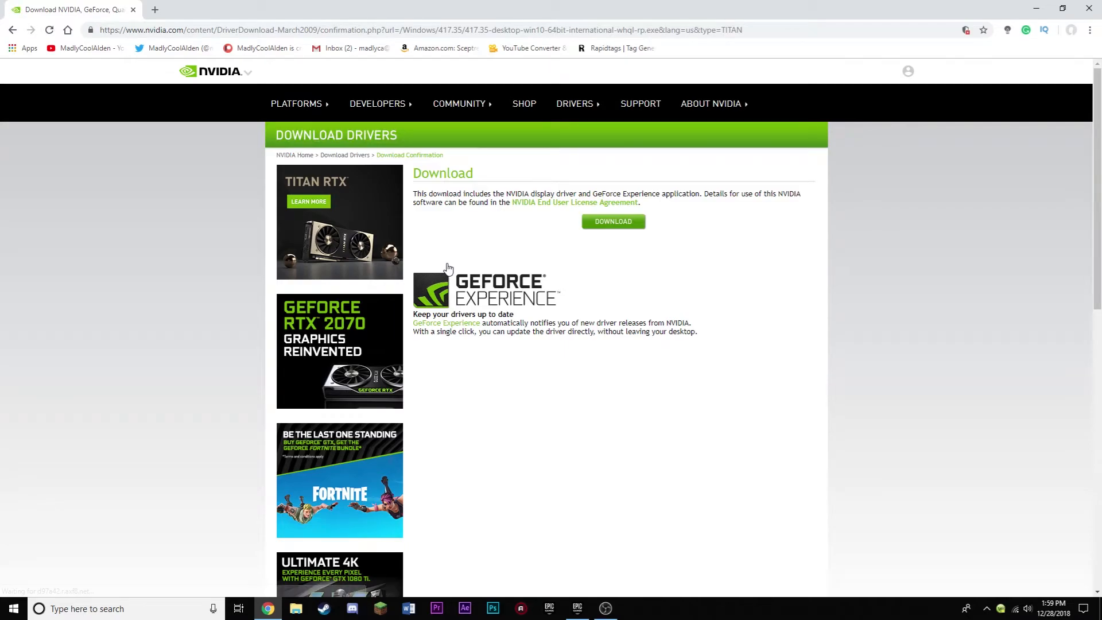
{"action": "left_click", "coordinate": [625, 226]}
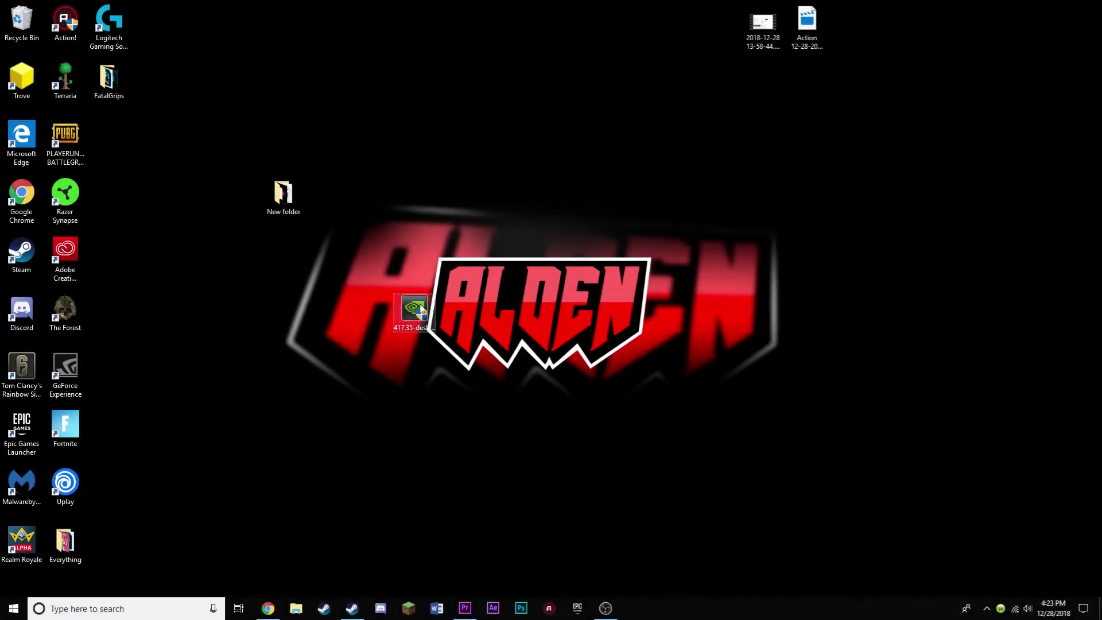
Launch the downloaded 417.35 driver package from the desktop and extract its files to the default NVIDIA folder.
{"action": "double_click", "coordinate": [414, 310]}
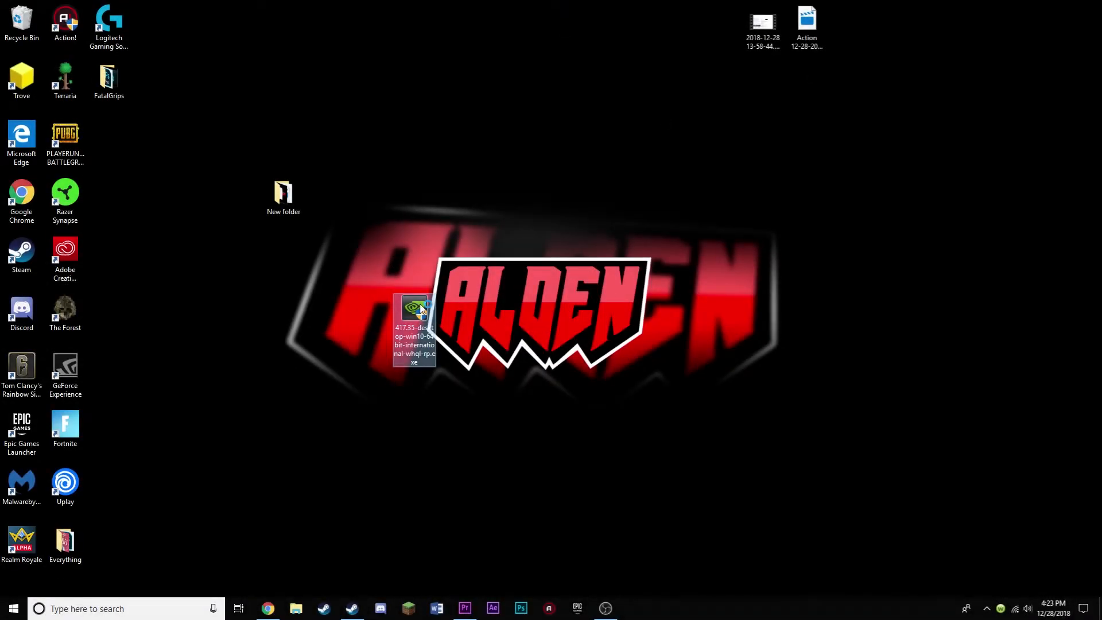
{"action": "left_click", "coordinate": [519, 378]}
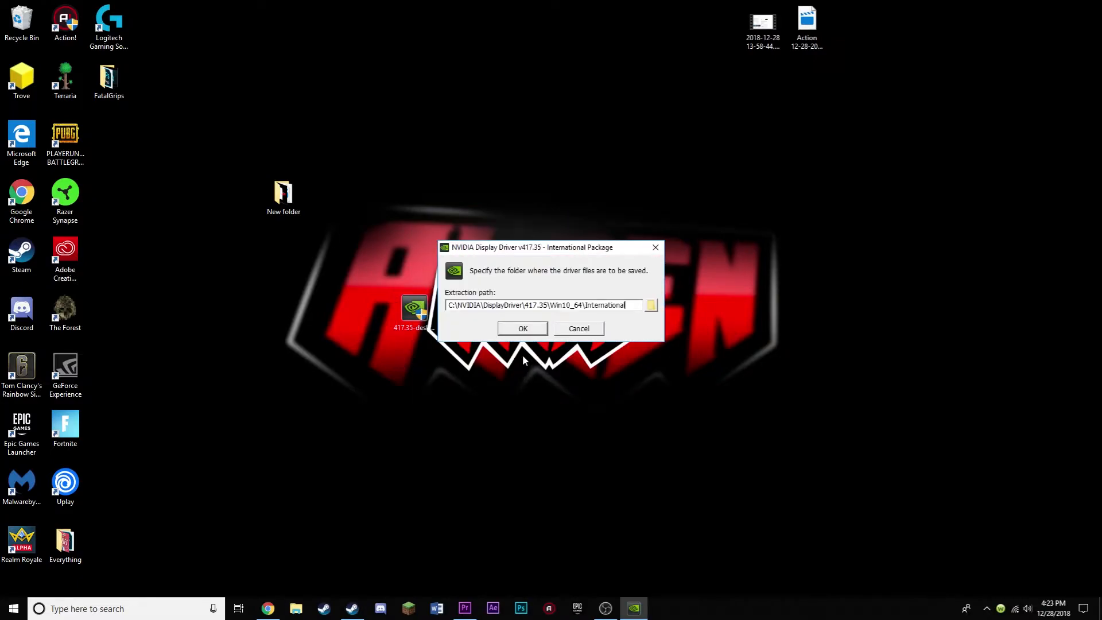
{"action": "left_click", "coordinate": [530, 330]}
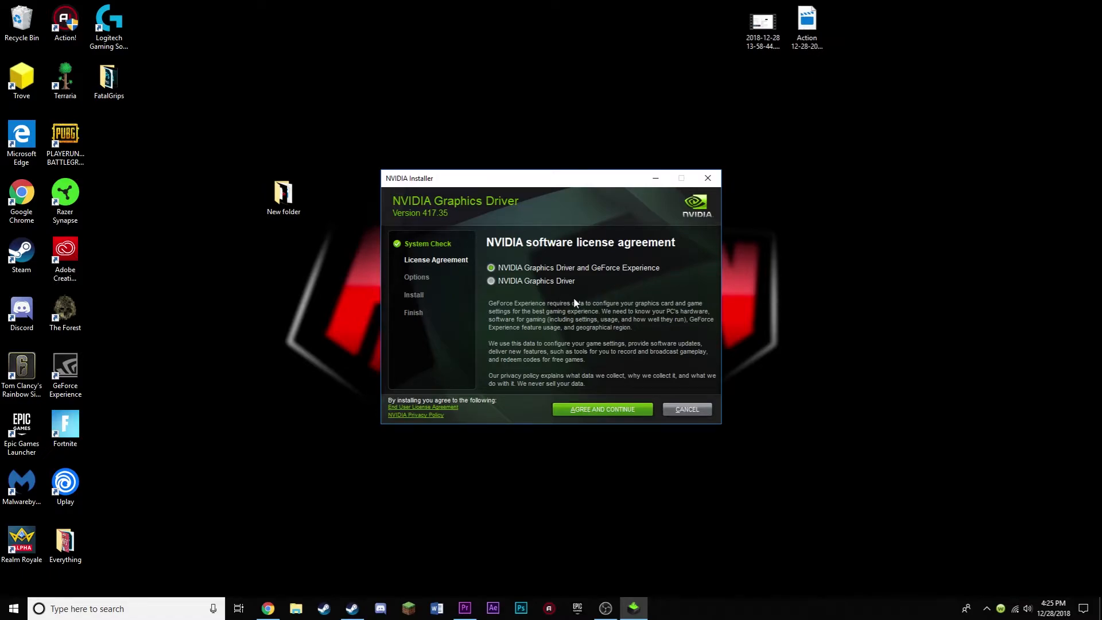
Accept the license for the graphics driver and GeForce Experience, run the Express installation, and restart the computer.
{"action": "left_click", "coordinate": [596, 409]}
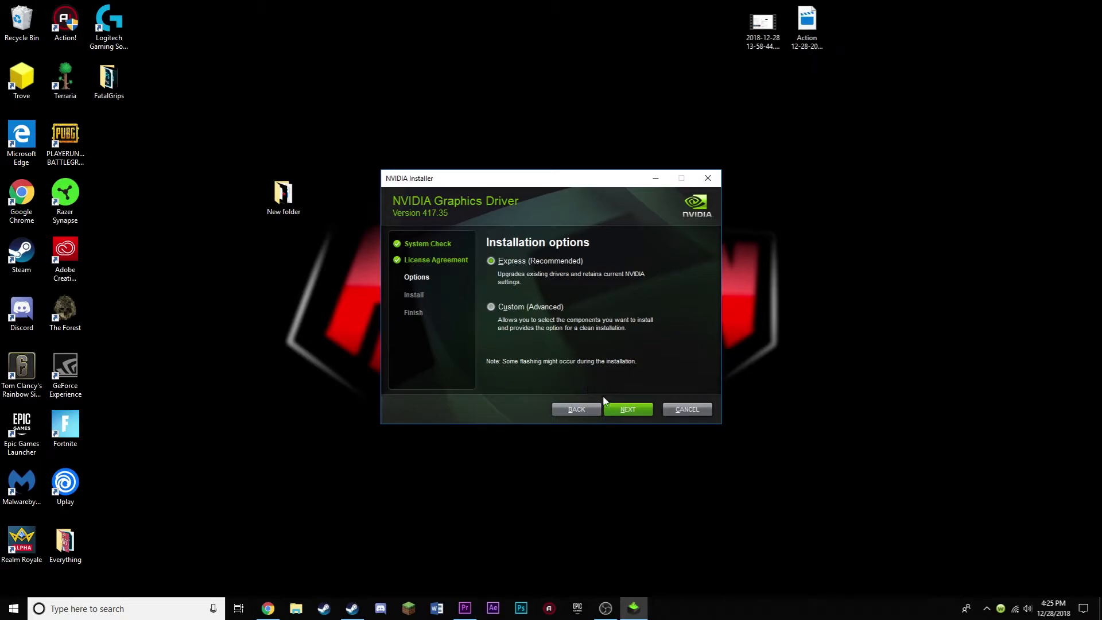
{"action": "left_click", "coordinate": [621, 410]}
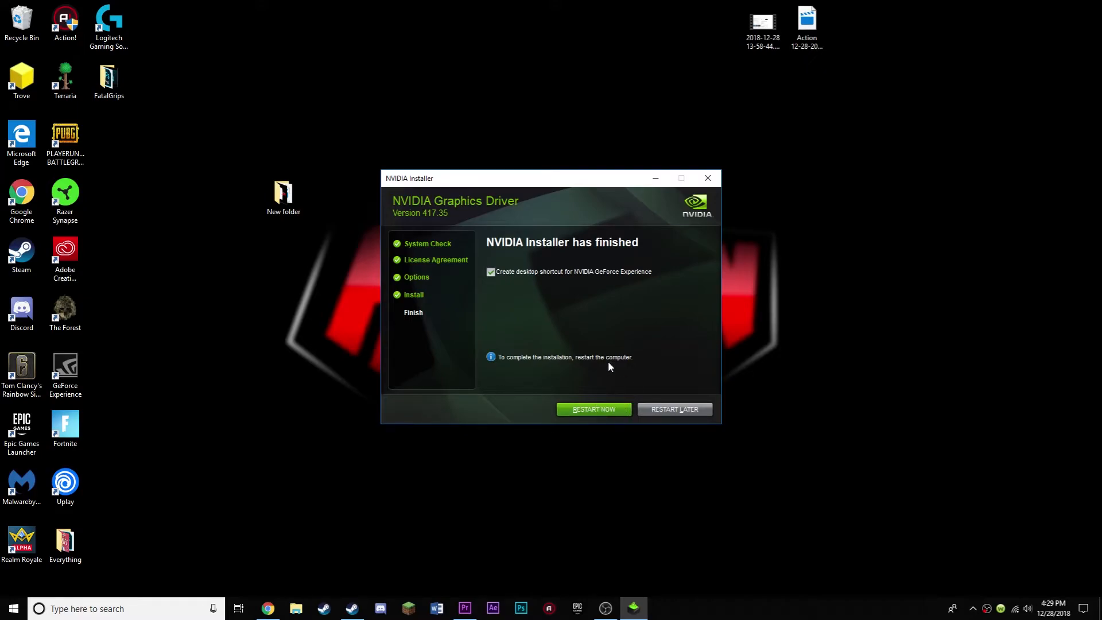
{"action": "left_click", "coordinate": [597, 412]}
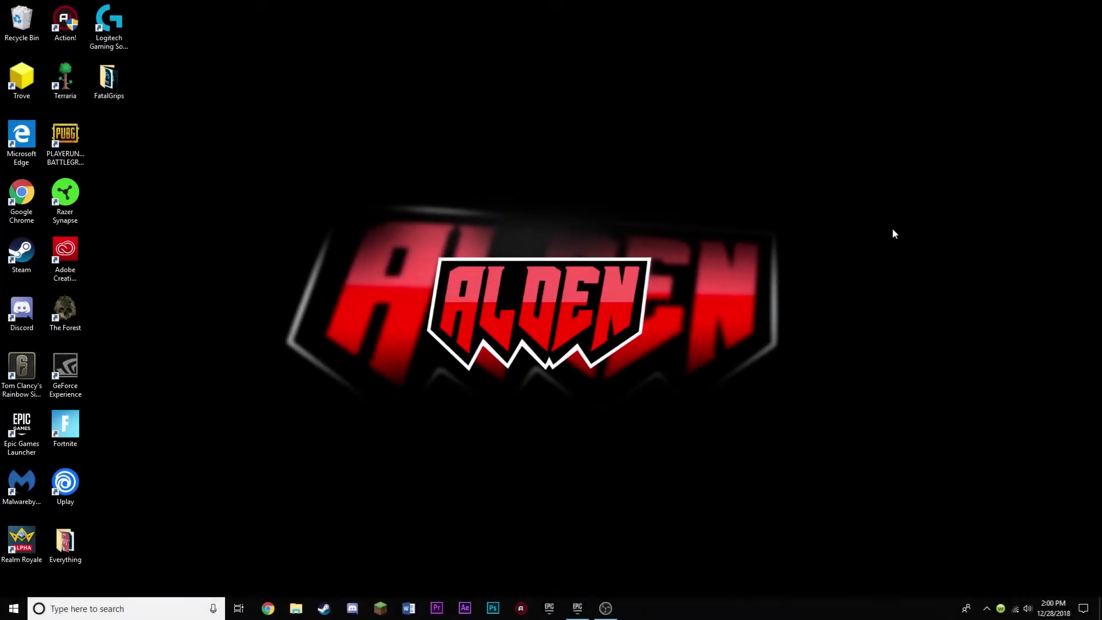
Open GeForce Experience and optimize the Fortnite game settings.
{"action": "left_click", "coordinate": [987, 609]}
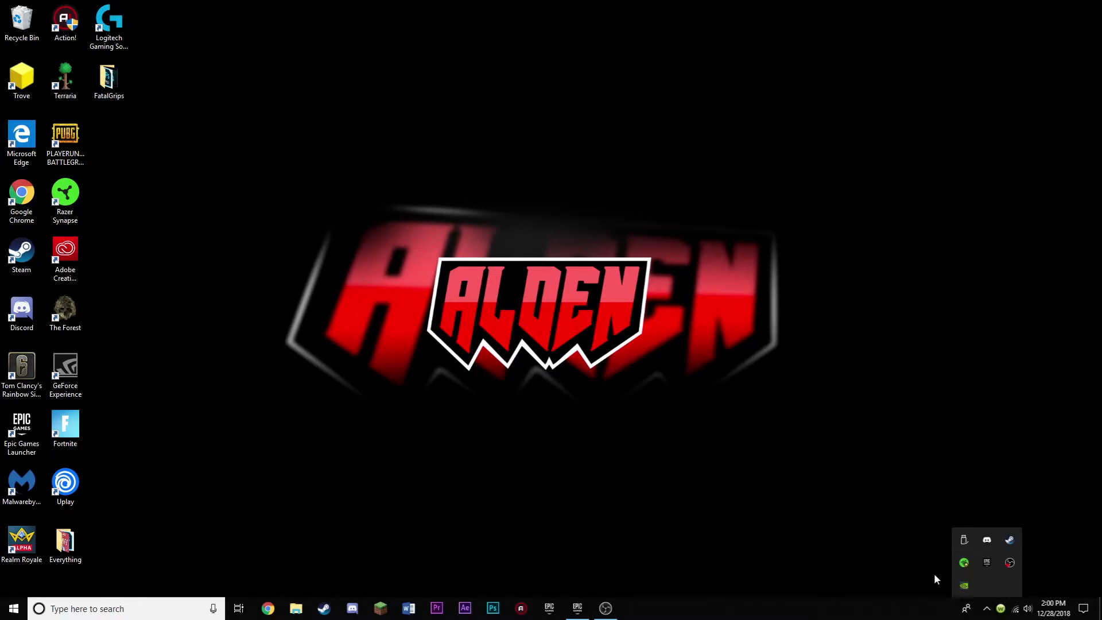
{"action": "right_click", "coordinate": [70, 366]}
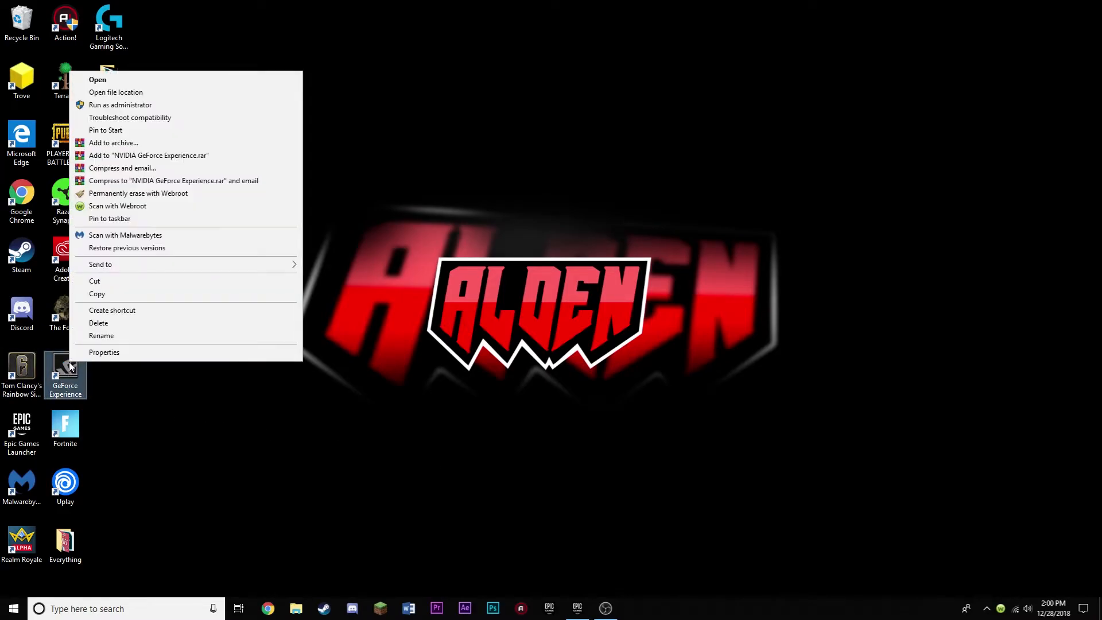
{"action": "left_click", "coordinate": [120, 80]}
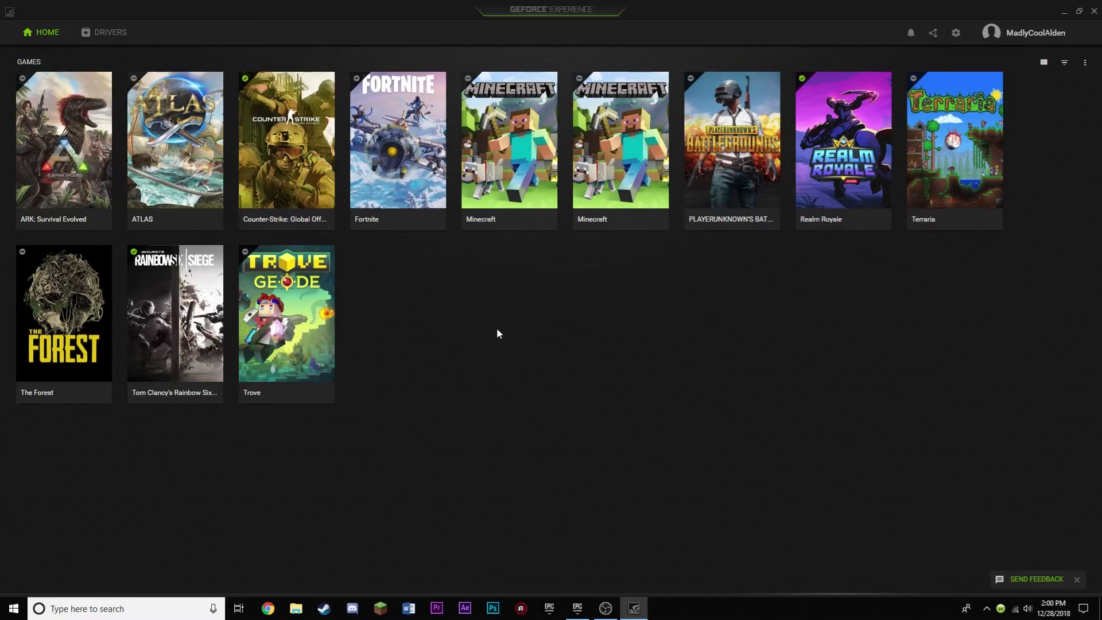
{"action": "left_click", "coordinate": [396, 163]}
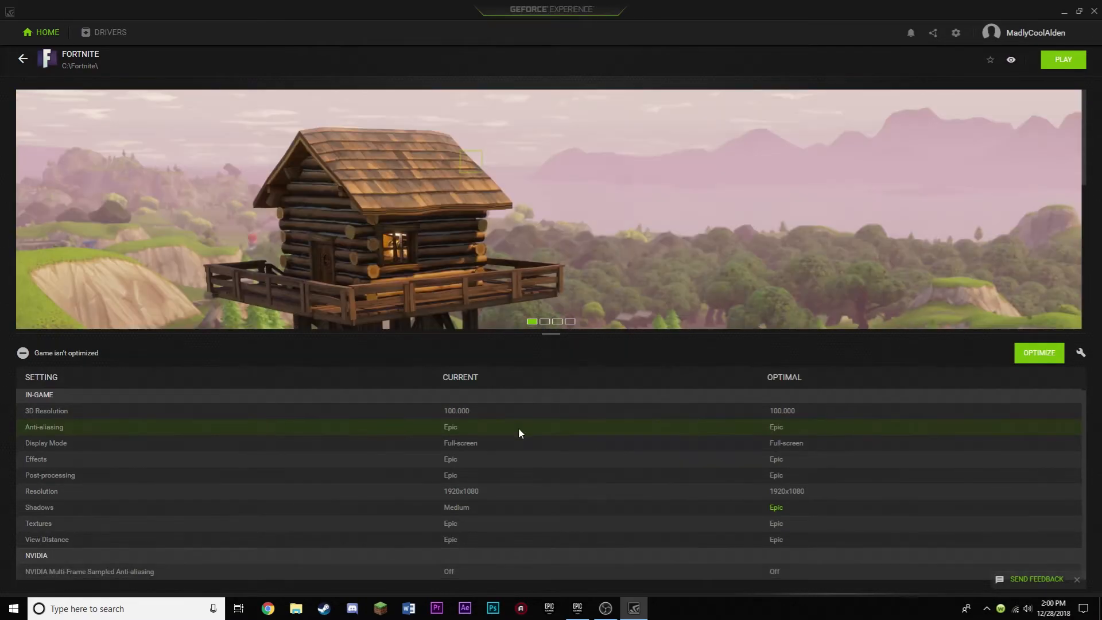
{"action": "mouse_move", "coordinate": [518, 429]}
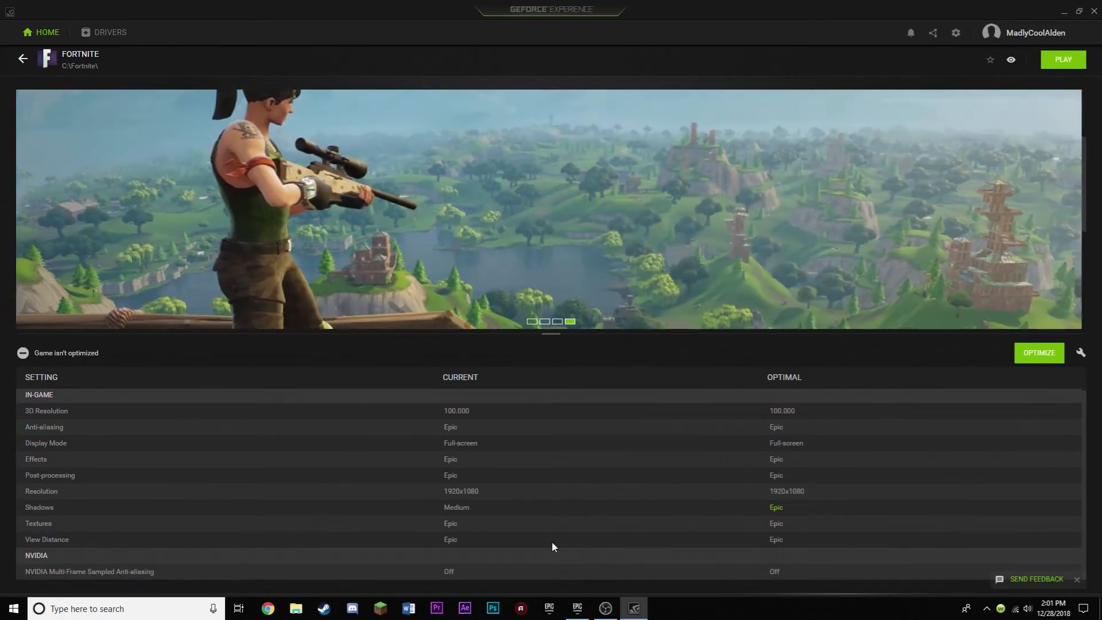
{"action": "left_click", "coordinate": [1039, 353]}
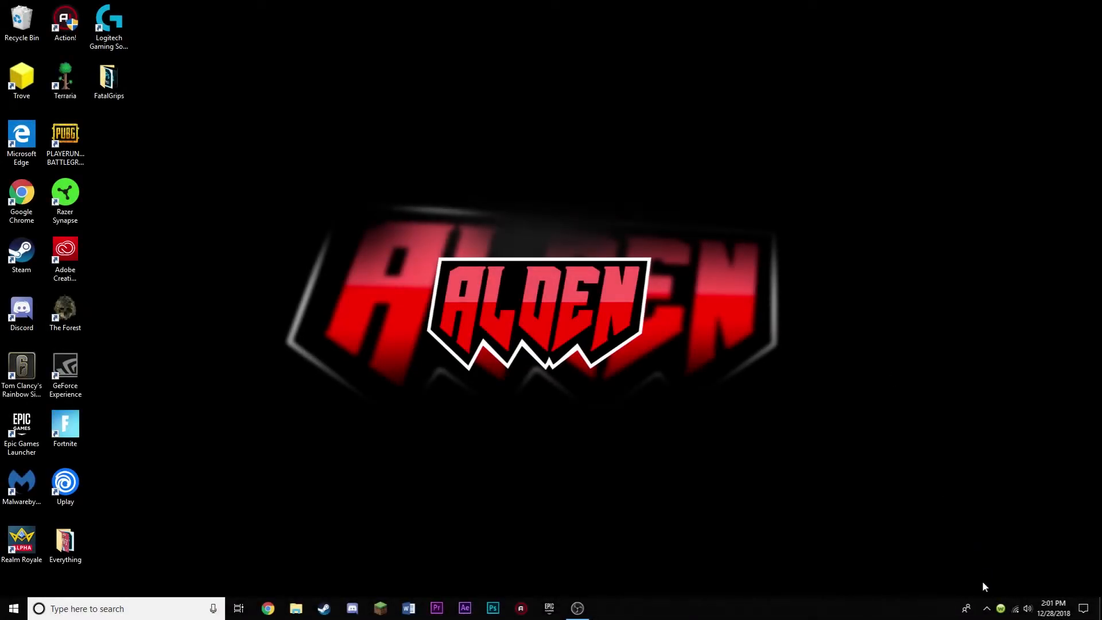
Open NVIDIA Control Panel and apply the image settings preference emphasizing Performance, with the slider fully towards Performance.
{"action": "left_click", "coordinate": [987, 609]}
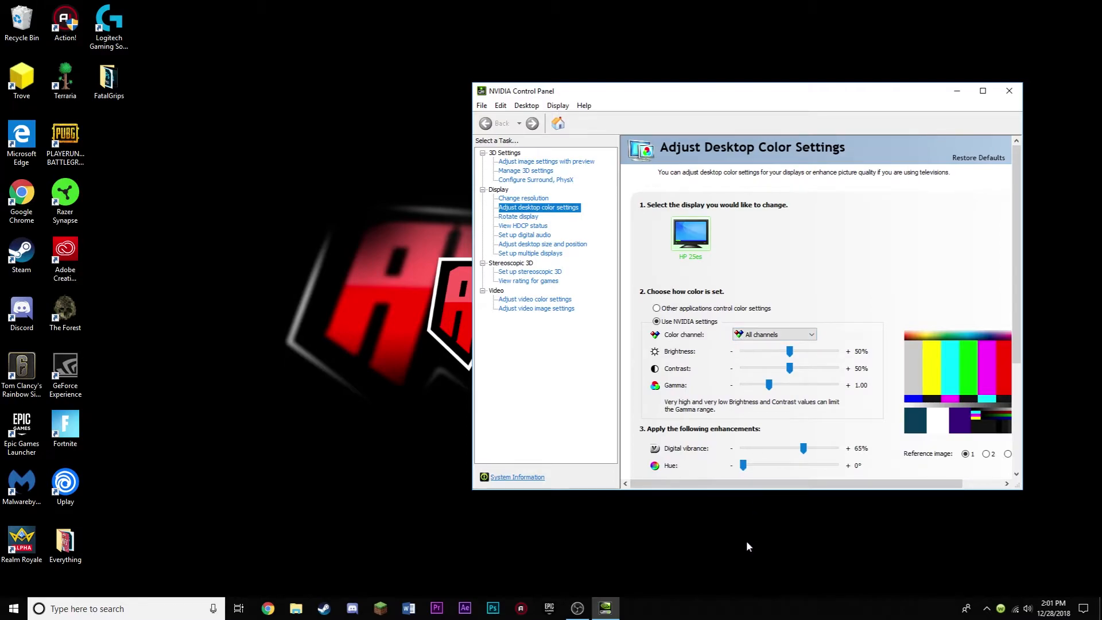
{"action": "left_click", "coordinate": [548, 164]}
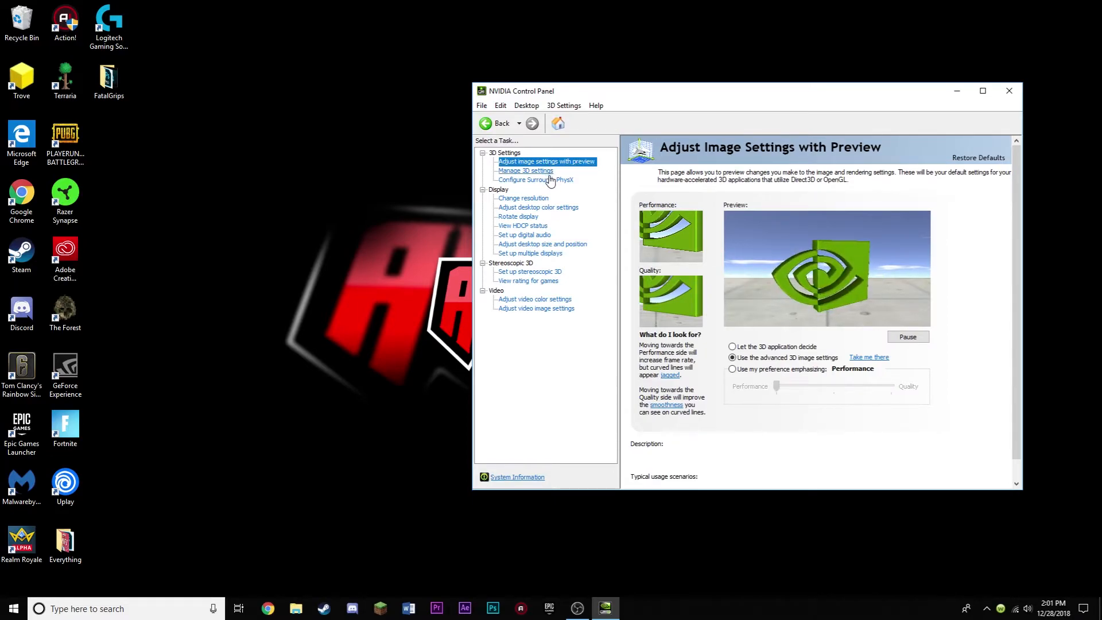
{"action": "left_click", "coordinate": [732, 347]}
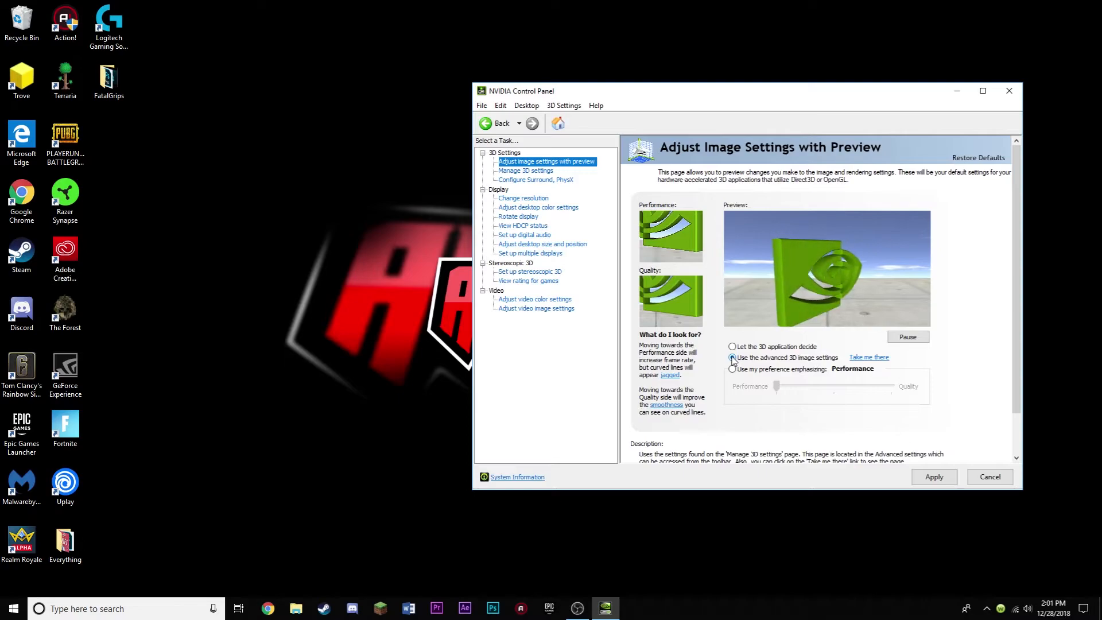
{"action": "left_click", "coordinate": [732, 370]}
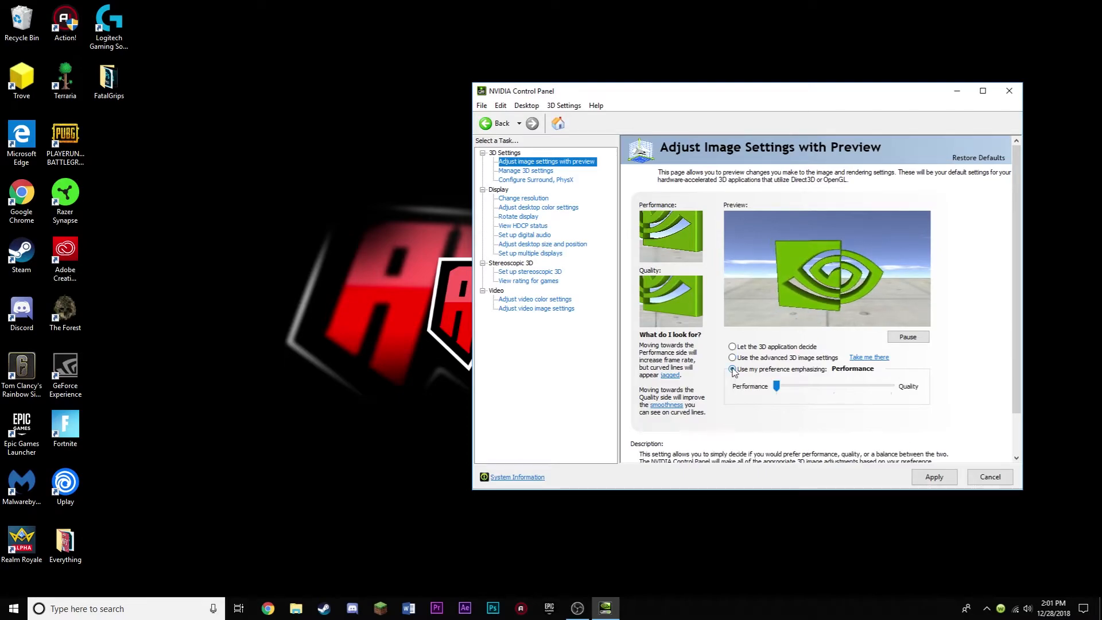
{"action": "mouse_move", "coordinate": [778, 390]}
{"action": "left_mouse_down"}
{"action": "mouse_move", "coordinate": [836, 390]}
{"action": "mouse_move", "coordinate": [763, 383]}
{"action": "left_mouse_up"}
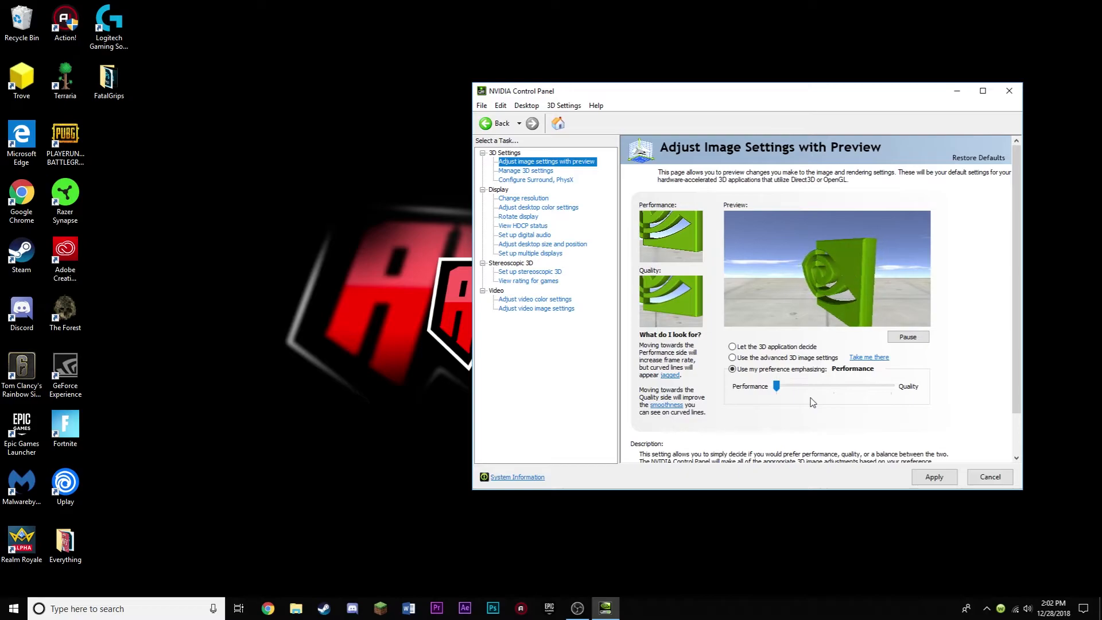
{"action": "left_click", "coordinate": [938, 474]}
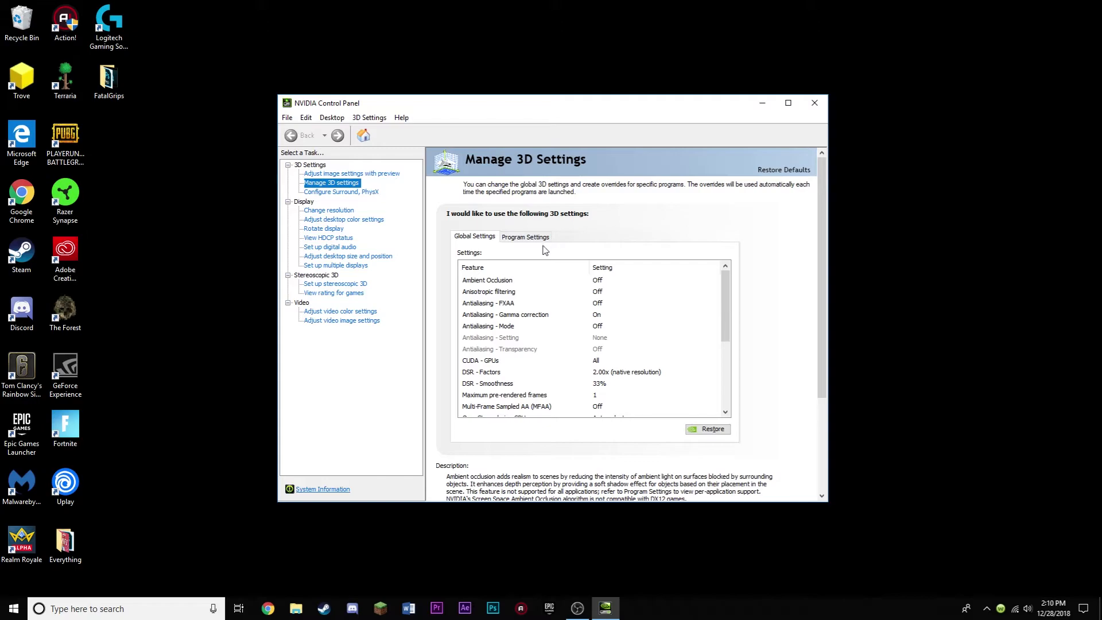
In the global 3D settings, set Ambient Occlusion and Anisotropic filtering to Off.
{"action": "left_click", "coordinate": [602, 282]}
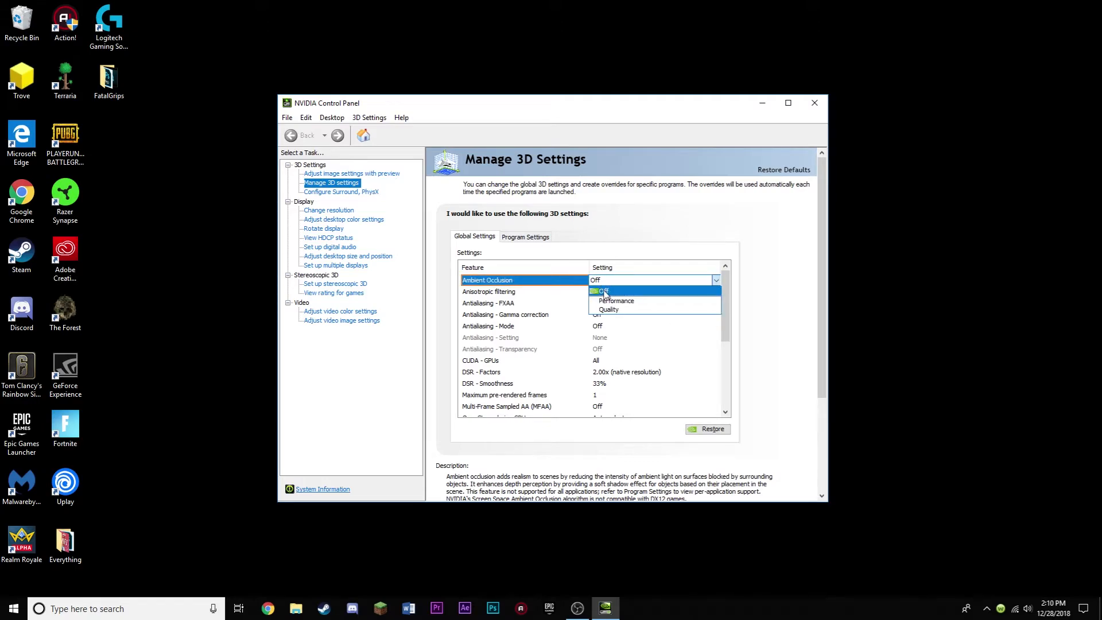
{"action": "left_click", "coordinate": [604, 291]}
{"action": "left_click", "coordinate": [605, 293]}
{"action": "left_click", "coordinate": [605, 293]}
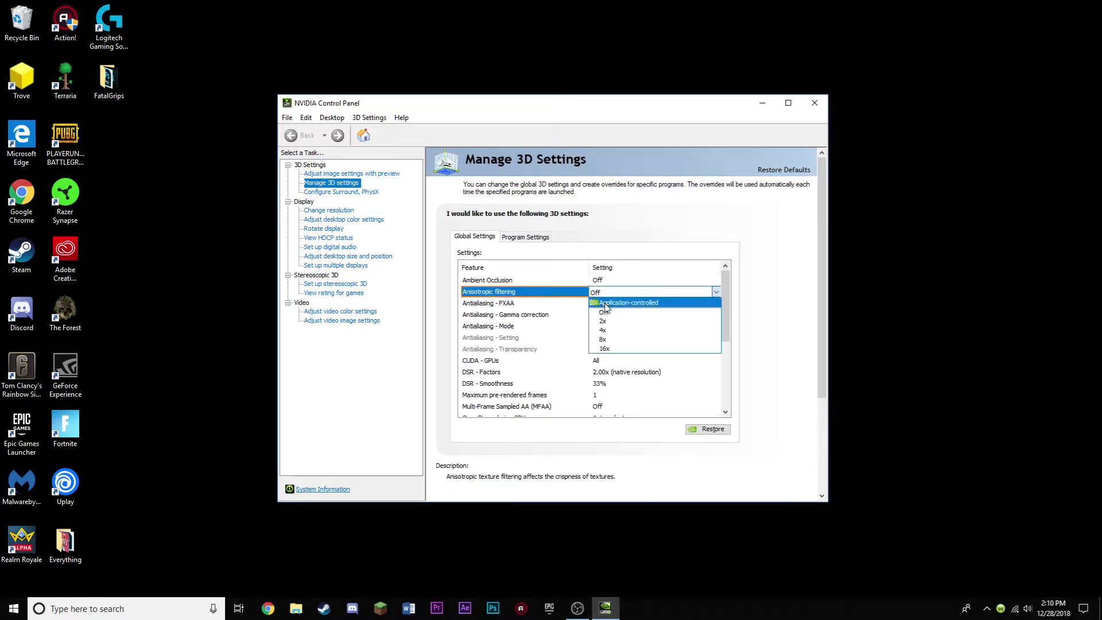
{"action": "left_click", "coordinate": [606, 313]}
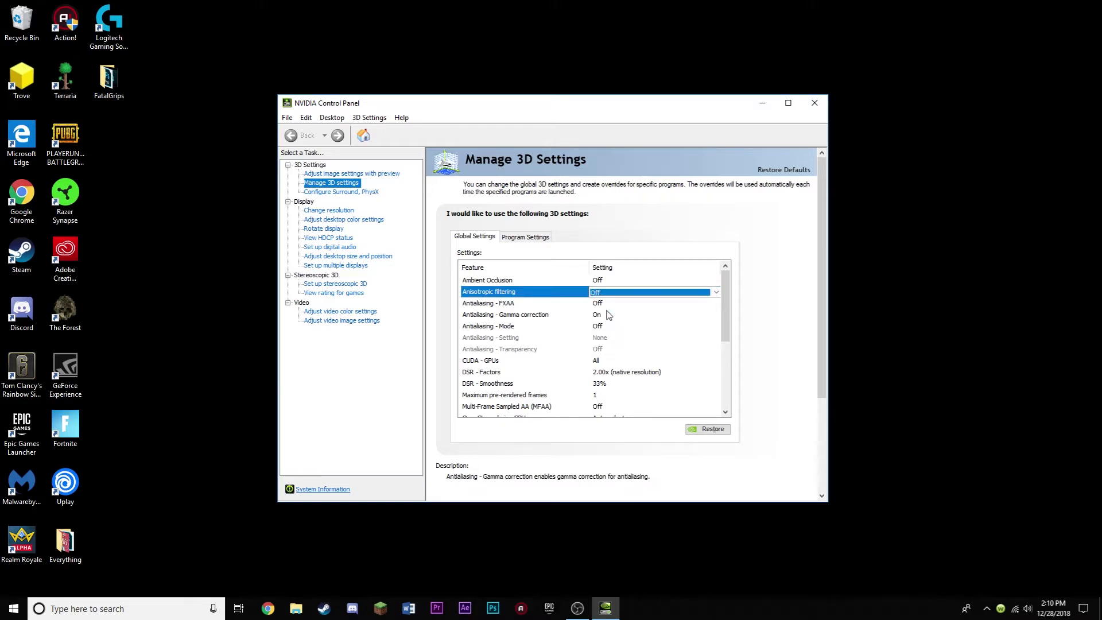
Set Antialiasing - FXAA to Off and Antialiasing - Gamma correction to On.
{"action": "left_click", "coordinate": [605, 304]}
{"action": "left_click", "coordinate": [606, 306]}
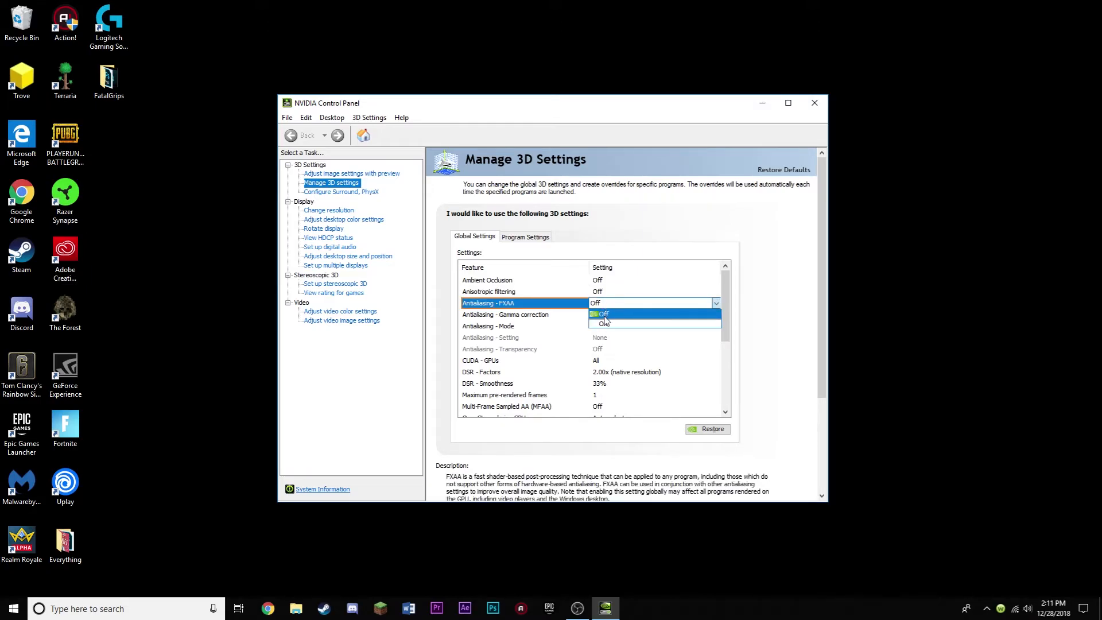
{"action": "left_click", "coordinate": [605, 316]}
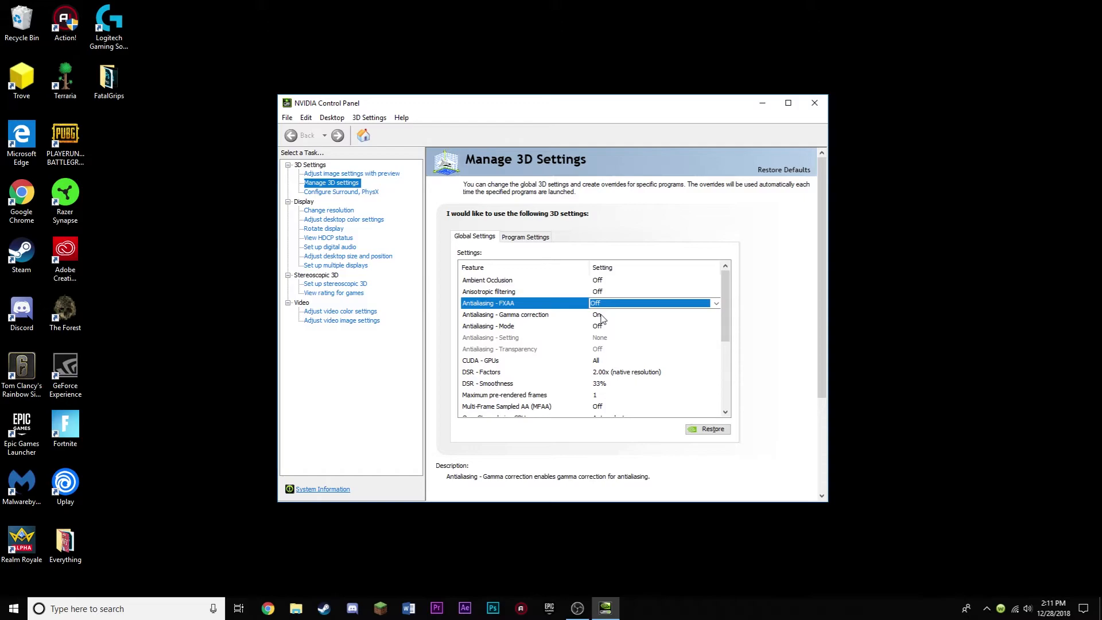
{"action": "left_click", "coordinate": [601, 316]}
{"action": "left_click", "coordinate": [602, 316]}
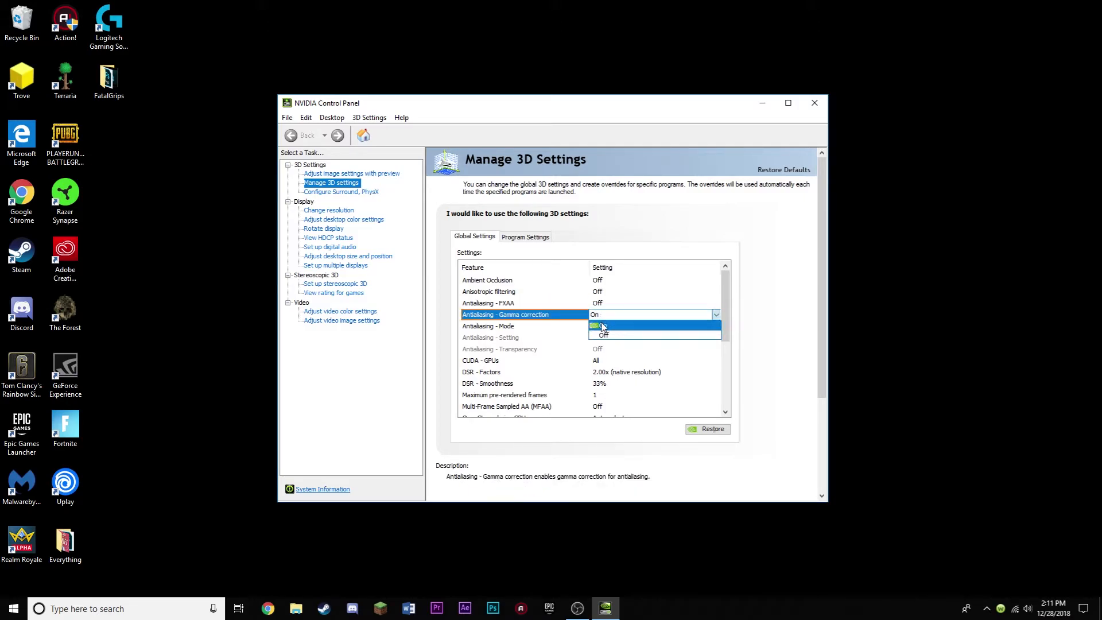
{"action": "left_click", "coordinate": [602, 326]}
Set Antialiasing - Mode to Off and assign the GeForce GTX 1060 6GB under CUDA - GPUs.
{"action": "left_click", "coordinate": [599, 328]}
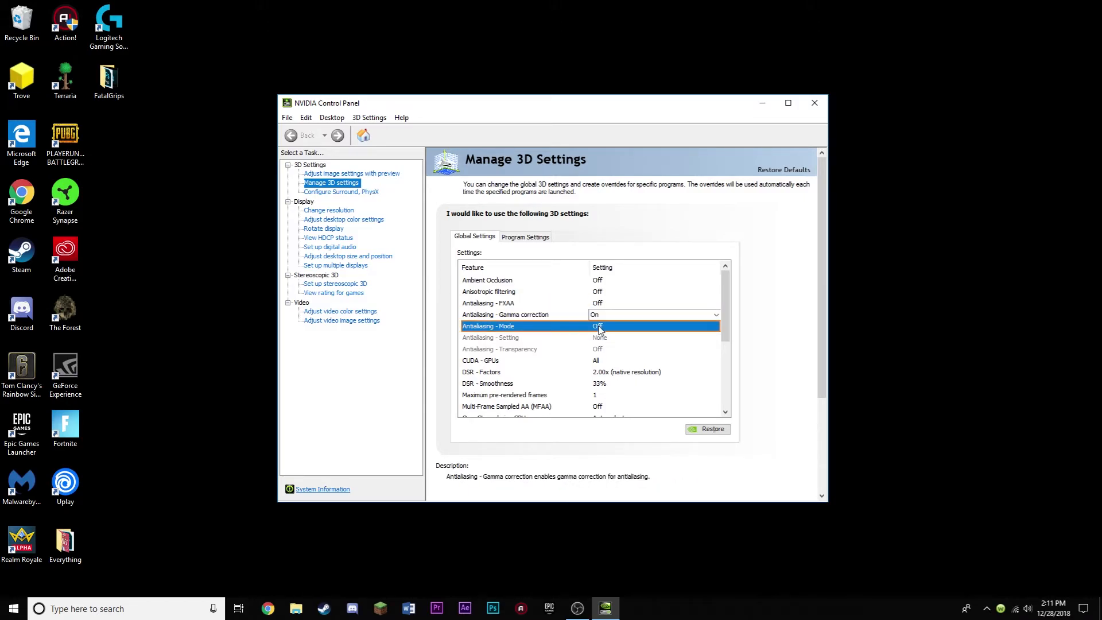
{"action": "left_click", "coordinate": [600, 328]}
{"action": "left_click", "coordinate": [604, 346]}
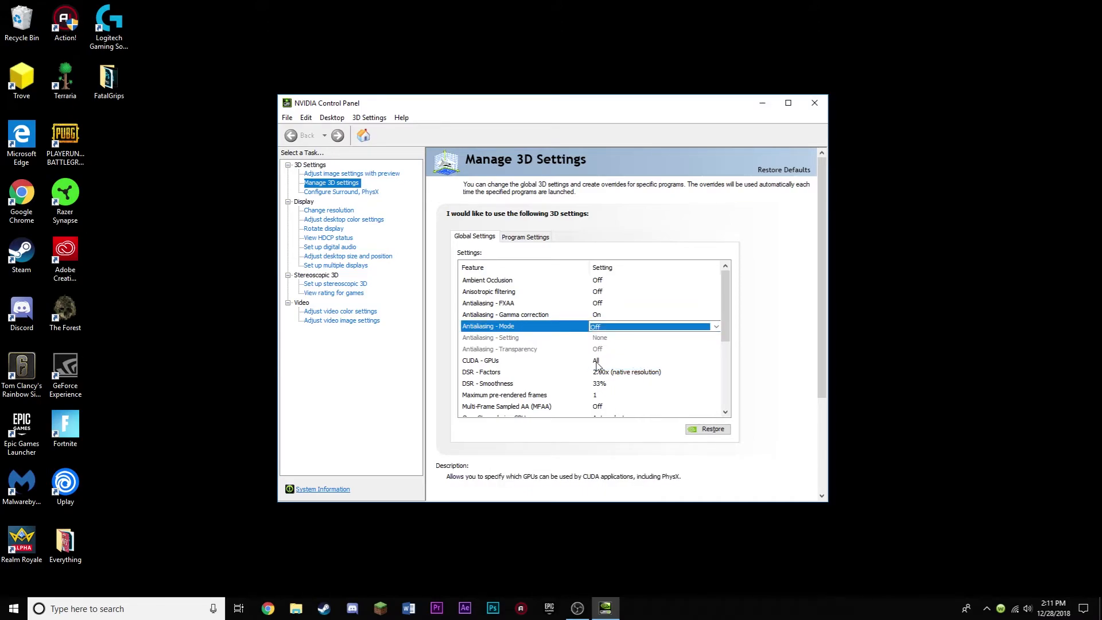
{"action": "left_click", "coordinate": [597, 362]}
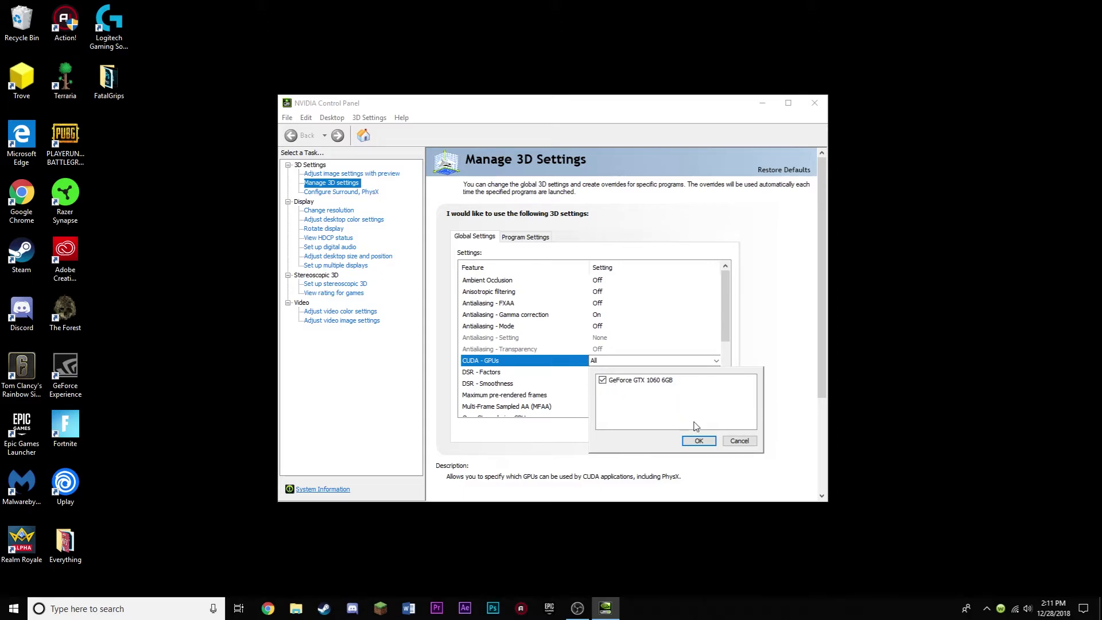
{"action": "left_click", "coordinate": [699, 440]}
Set DSR - Factors to only 1.20x (native resolution).
{"action": "left_click", "coordinate": [619, 373]}
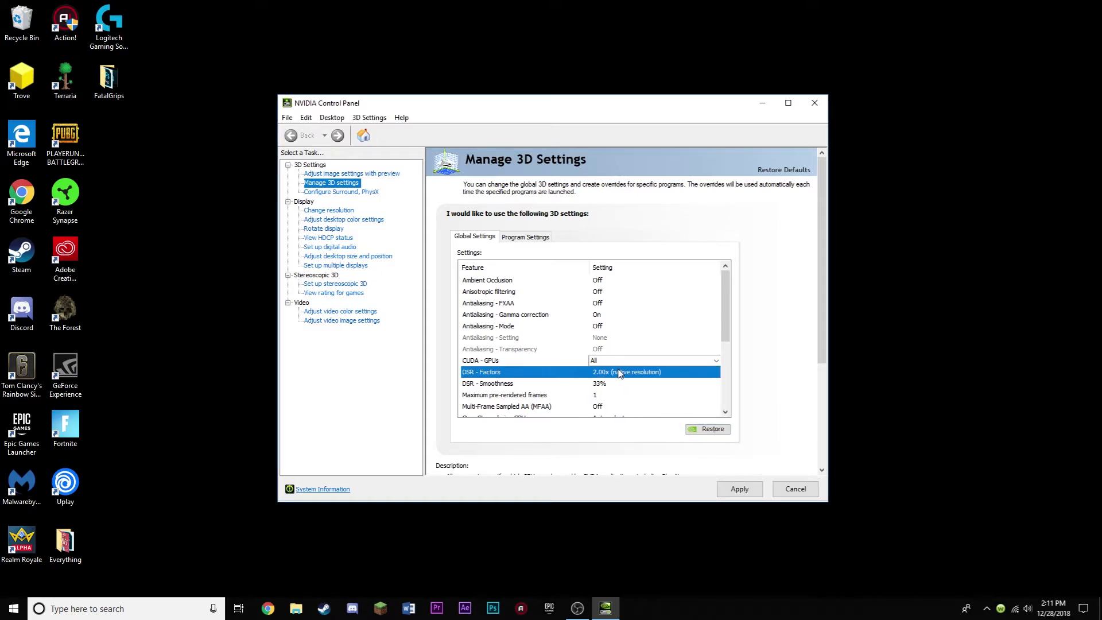
{"action": "scroll", "coordinate": [645, 410], "scroll_direction": "down", "scroll_amount": 1}
{"action": "scroll", "coordinate": [645, 410], "scroll_direction": "up", "scroll_amount": 1}
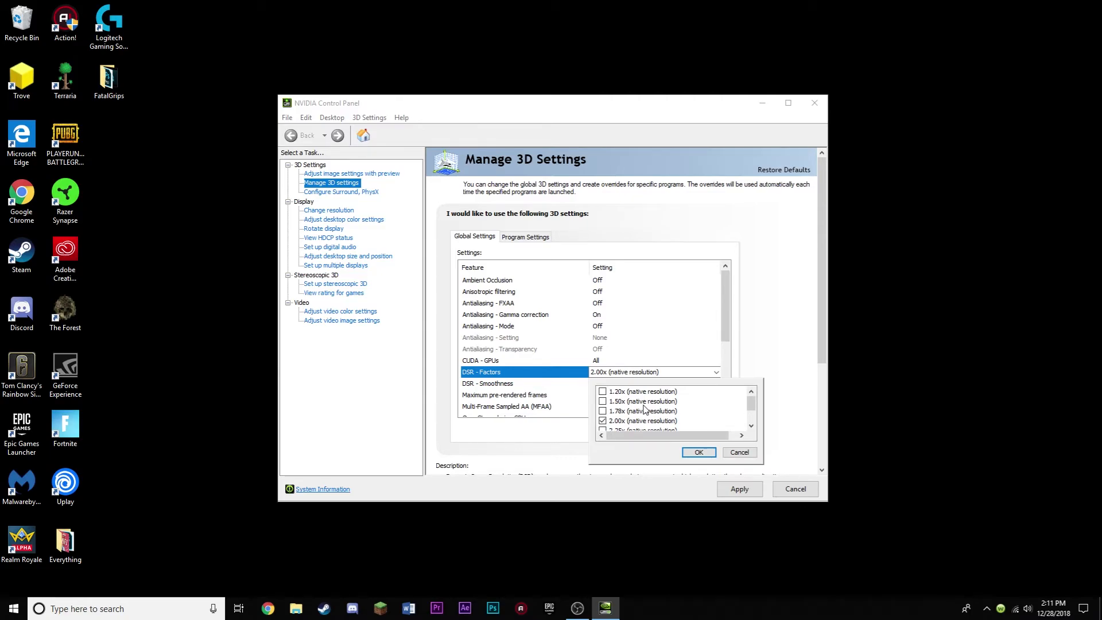
{"action": "left_click_drag", "start_coordinate": [750, 404], "coordinate": [714, 435]}
{"action": "scroll", "coordinate": [704, 422], "scroll_direction": "up", "scroll_amount": 1}
{"action": "left_click_drag", "start_coordinate": [705, 439], "coordinate": [694, 439]}
{"action": "left_click", "coordinate": [699, 452]}
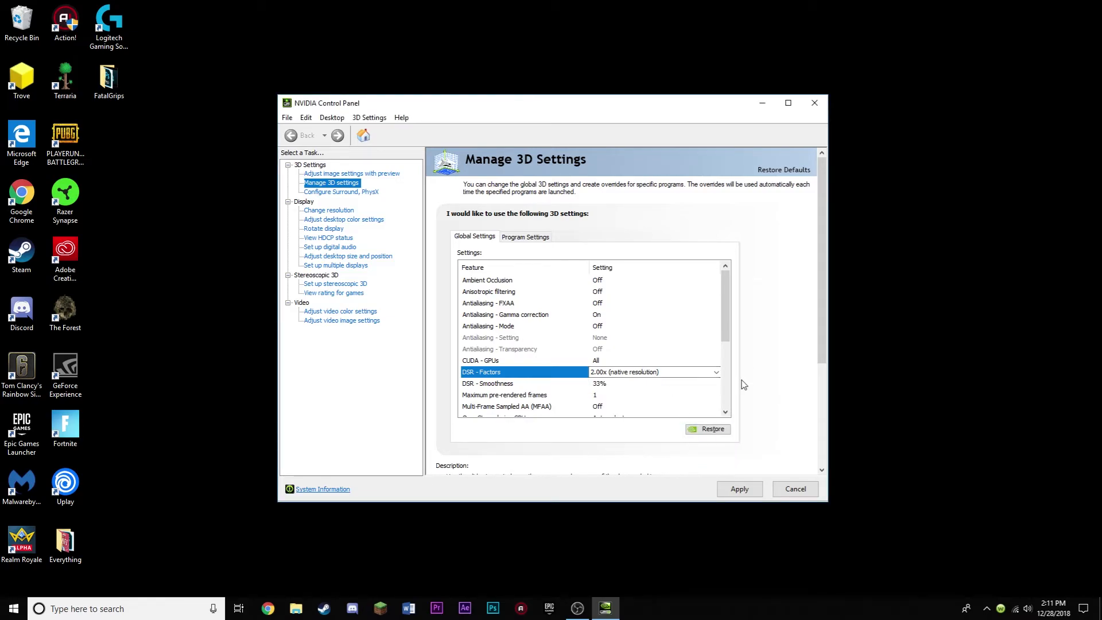
{"action": "left_click", "coordinate": [715, 372]}
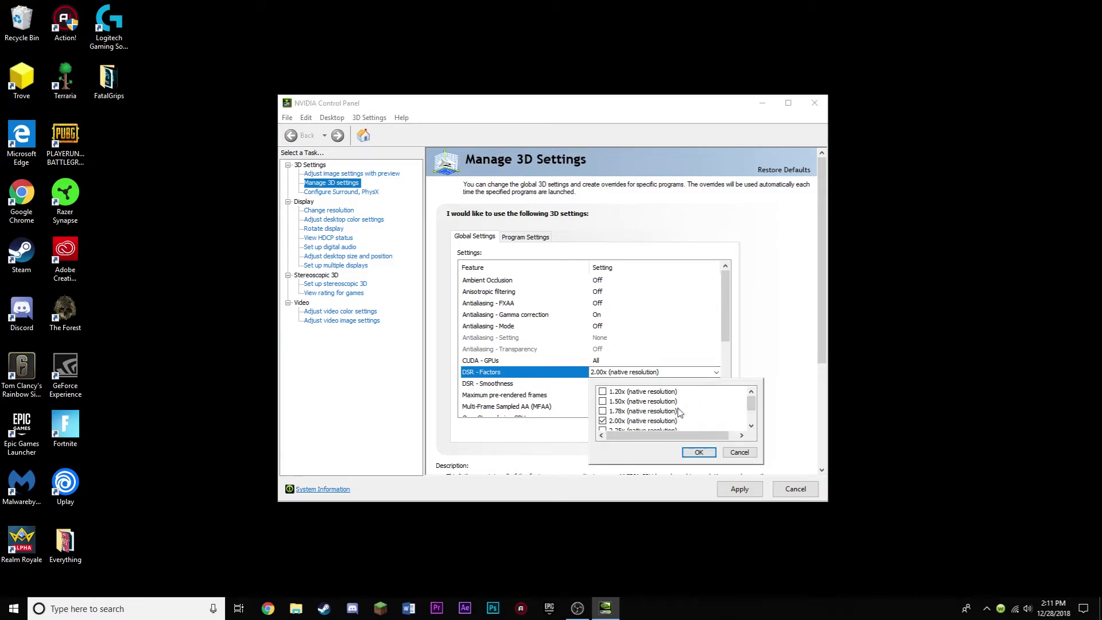
{"action": "left_click", "coordinate": [603, 421]}
{"action": "left_click", "coordinate": [699, 453]}
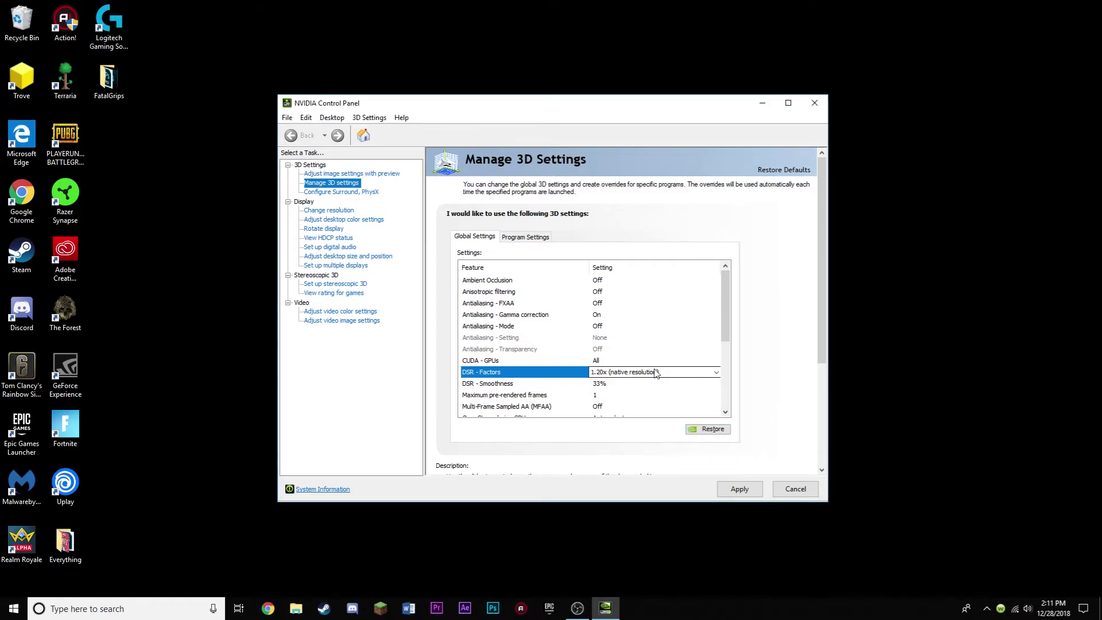
Set DSR - Smoothness to 0%.
{"action": "left_click", "coordinate": [603, 383]}
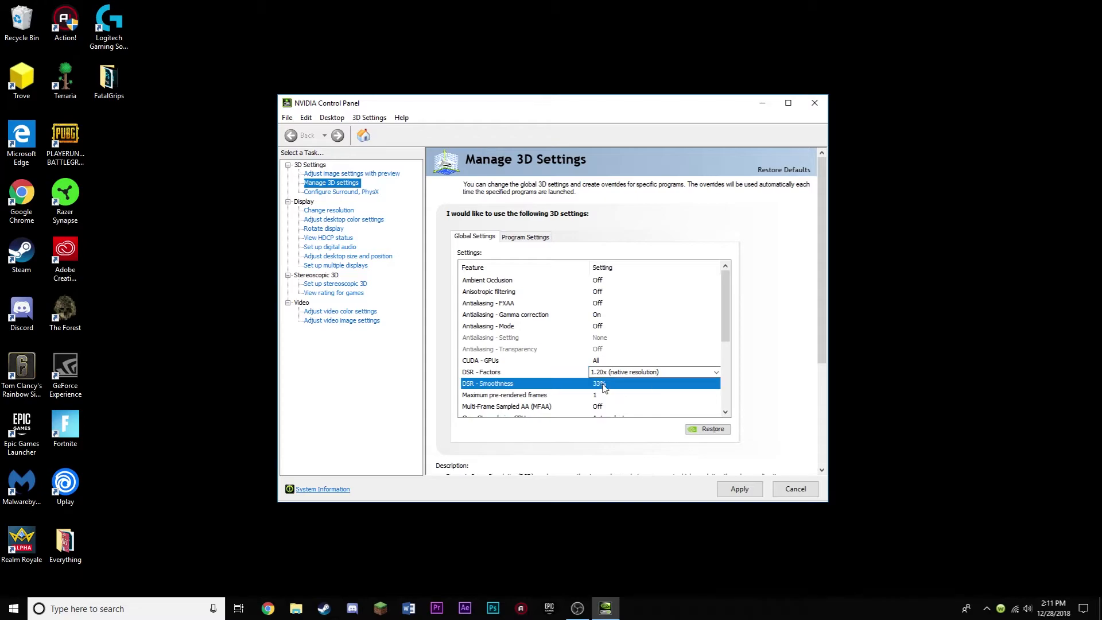
{"action": "left_click", "coordinate": [602, 383]}
{"action": "left_click_drag", "start_coordinate": [648, 425], "coordinate": [579, 424]}
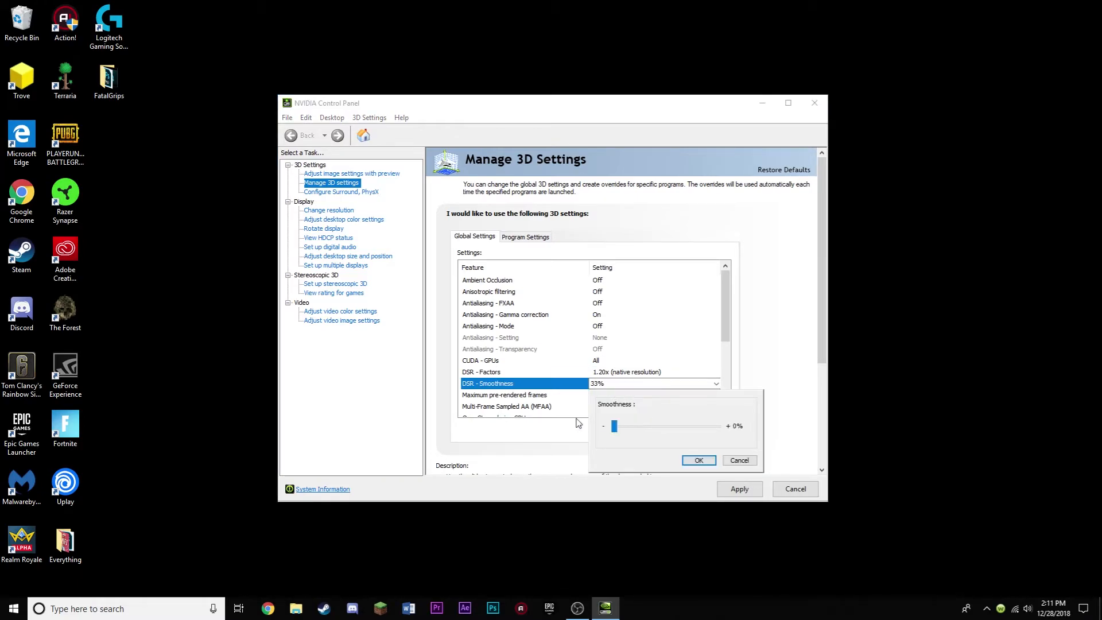
{"action": "left_click", "coordinate": [699, 460]}
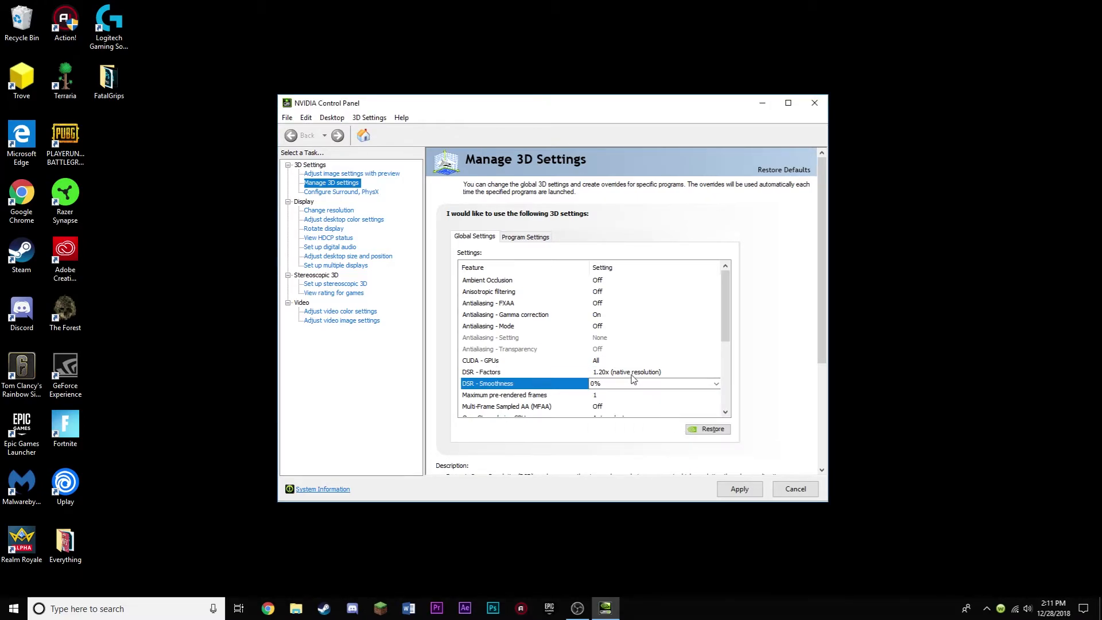
Set Maximum pre-rendered frames to 1.
{"action": "scroll", "coordinate": [627, 401], "scroll_direction": "down", "scroll_amount": 1}
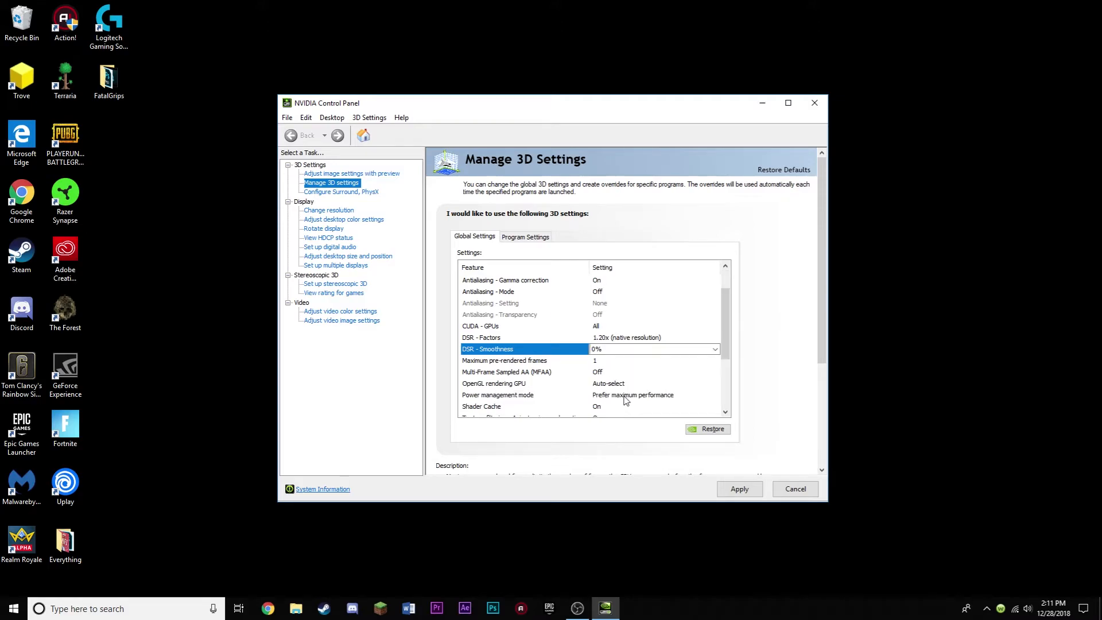
{"action": "left_click", "coordinate": [603, 365]}
{"action": "left_click", "coordinate": [603, 365]}
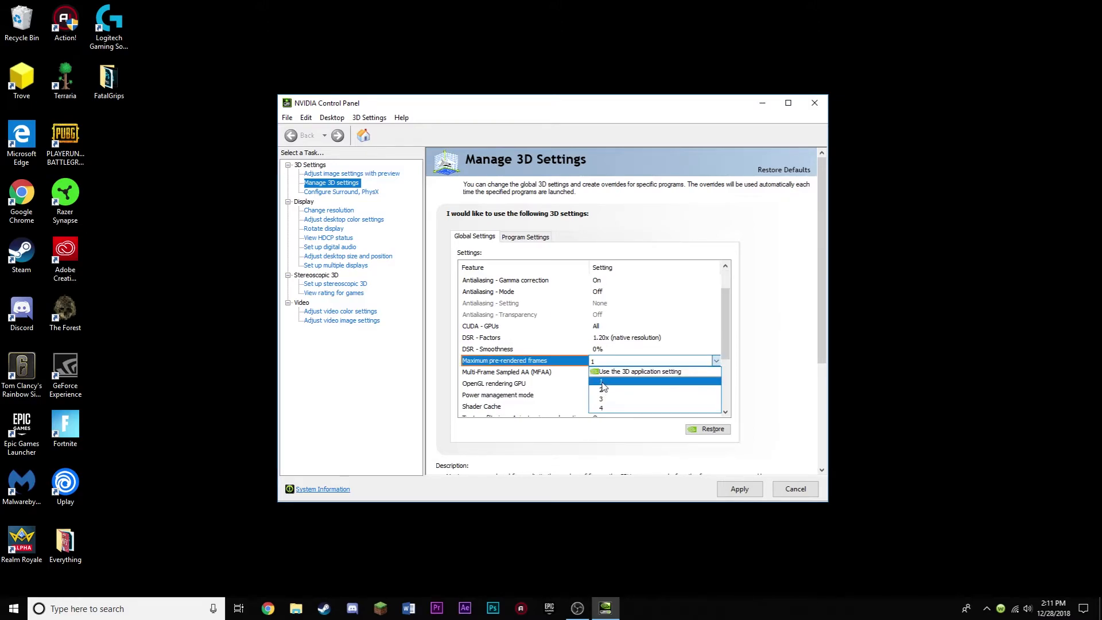
{"action": "left_click", "coordinate": [602, 383]}
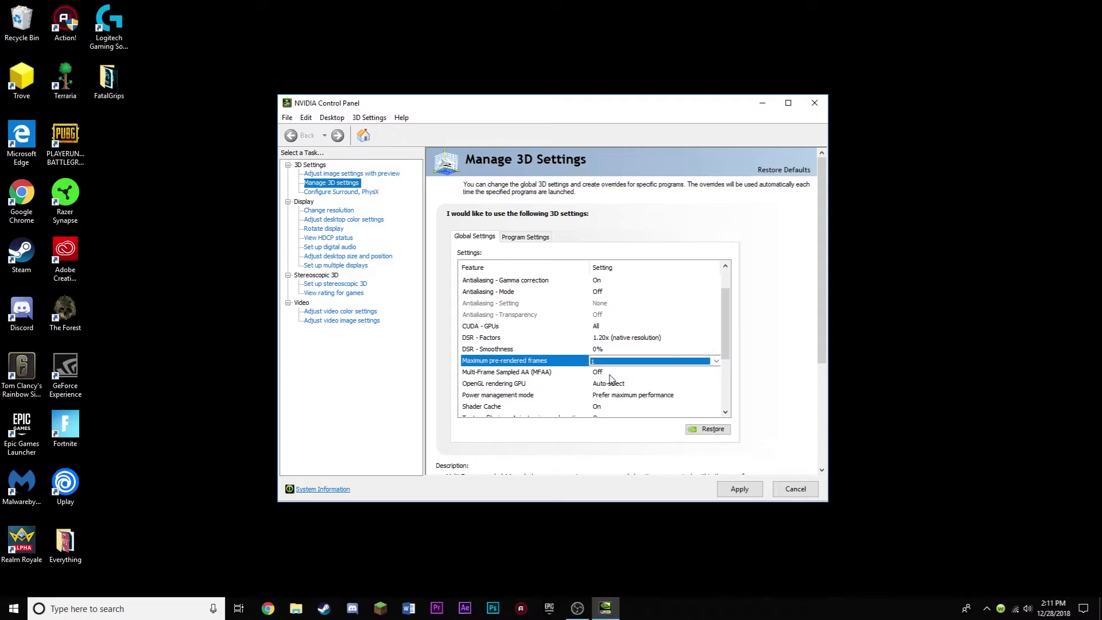
{"action": "left_click", "coordinate": [616, 362]}
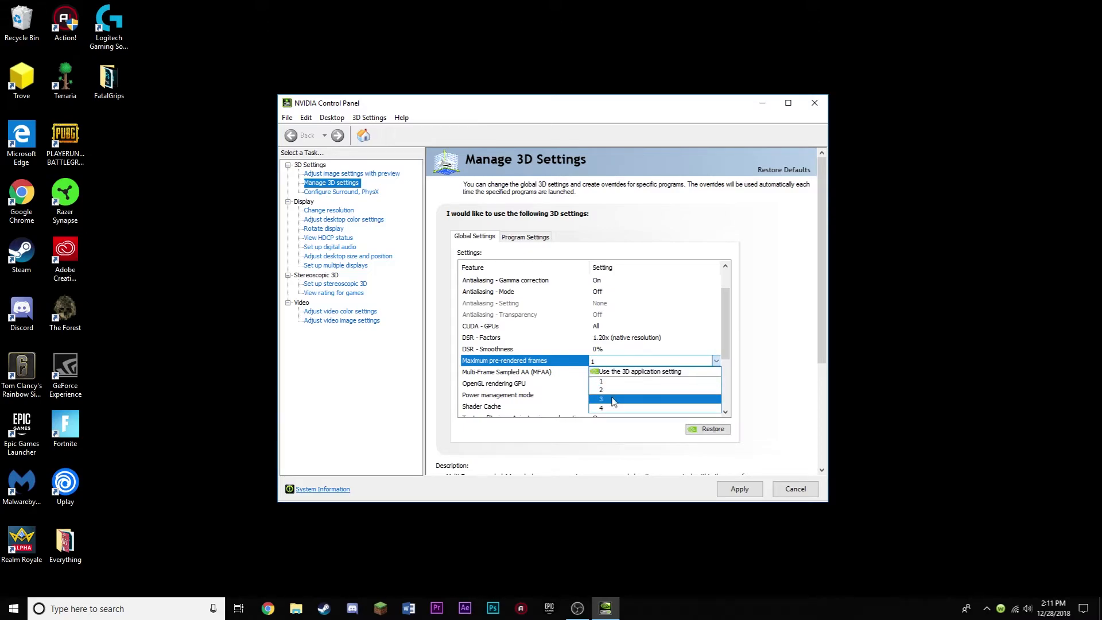
{"action": "left_click", "coordinate": [607, 381]}
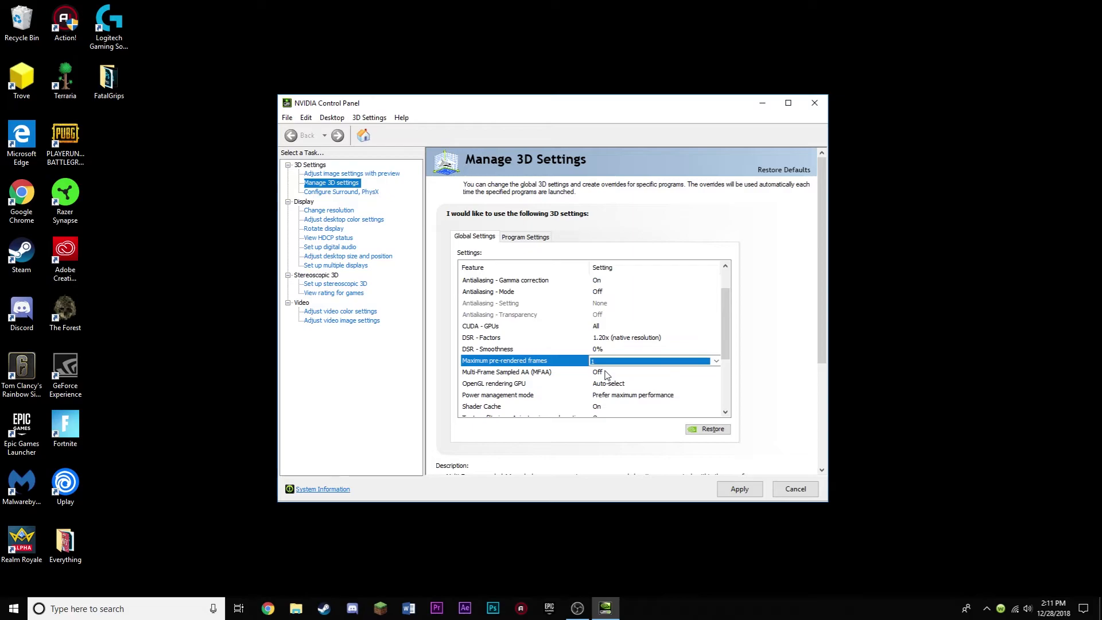
Set Multi-Frame Sampled AA (MFAA) to Off and OpenGL rendering GPU to Auto-select.
{"action": "left_click", "coordinate": [606, 373]}
{"action": "left_click", "coordinate": [606, 373]}
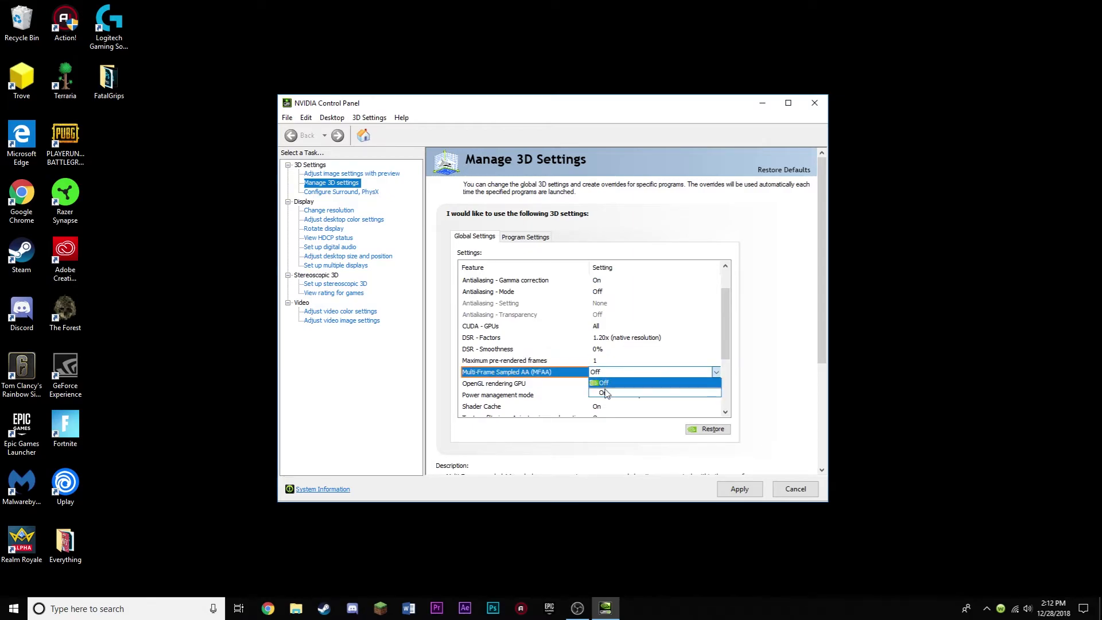
{"action": "left_click", "coordinate": [608, 385]}
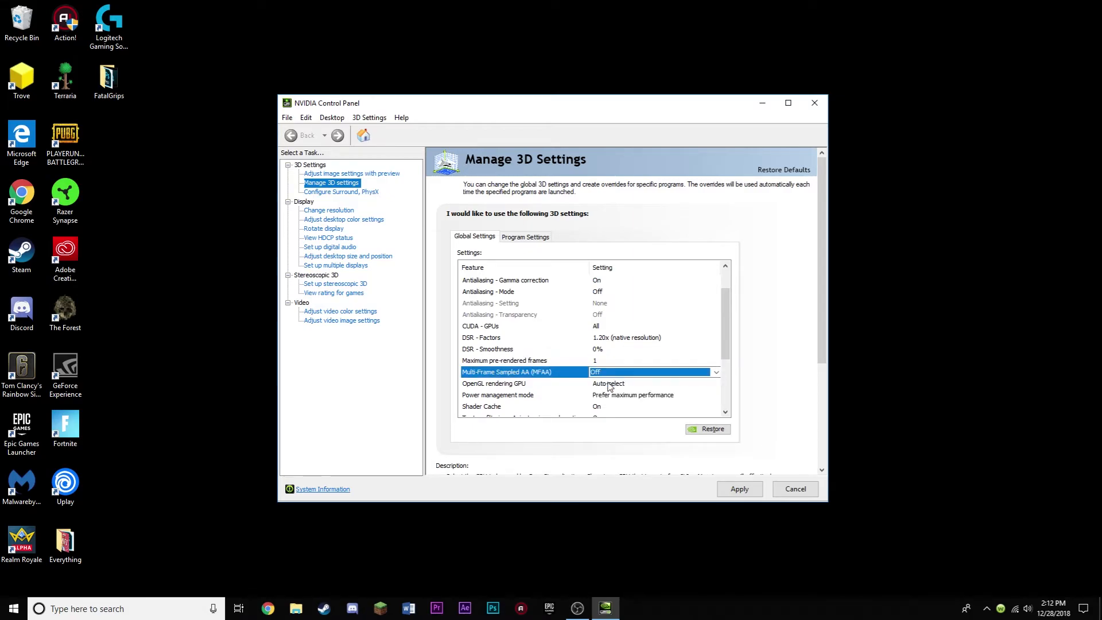
{"action": "double_click", "coordinate": [610, 386]}
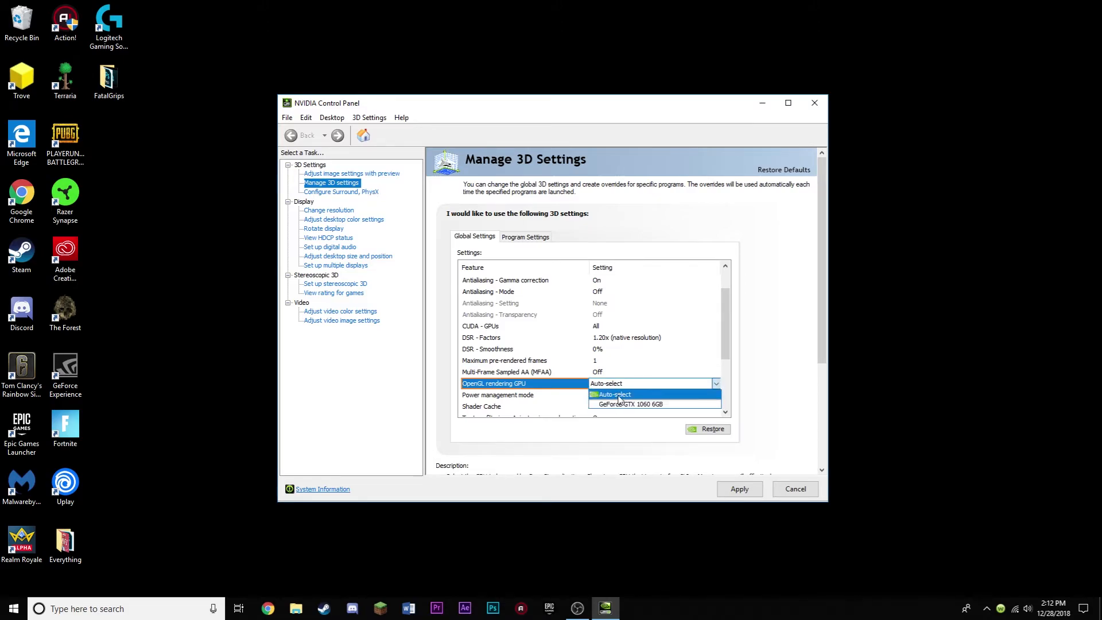
{"action": "left_click", "coordinate": [619, 396]}
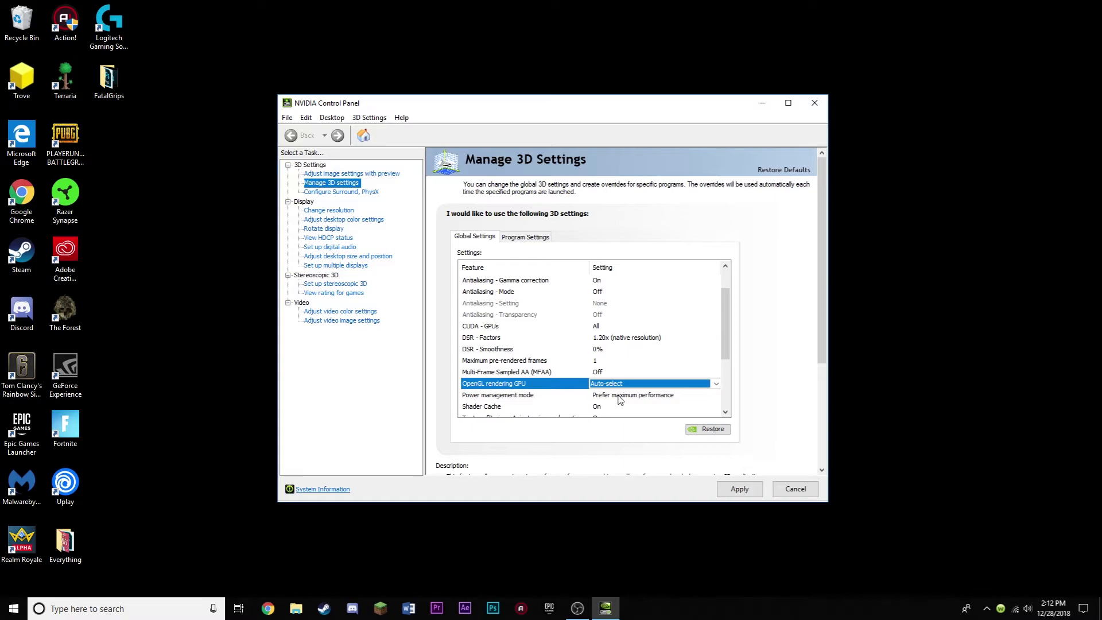
Set Power management mode to Prefer maximum performance.
{"action": "scroll", "coordinate": [620, 400], "scroll_direction": "down", "scroll_amount": 1}
{"action": "left_click", "coordinate": [616, 362]}
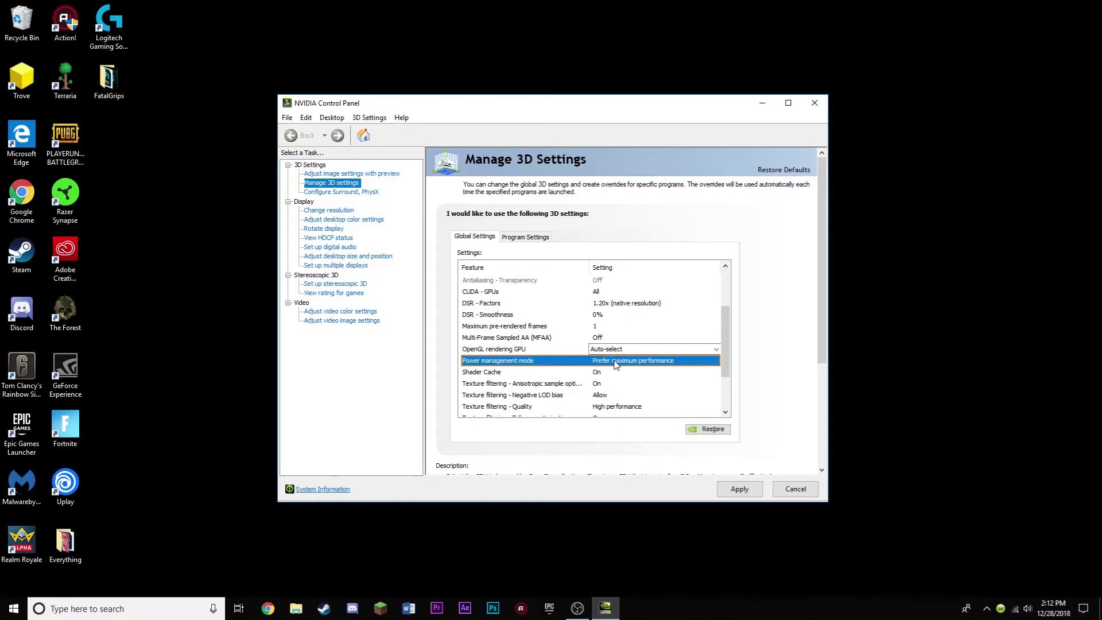
{"action": "left_click", "coordinate": [615, 363]}
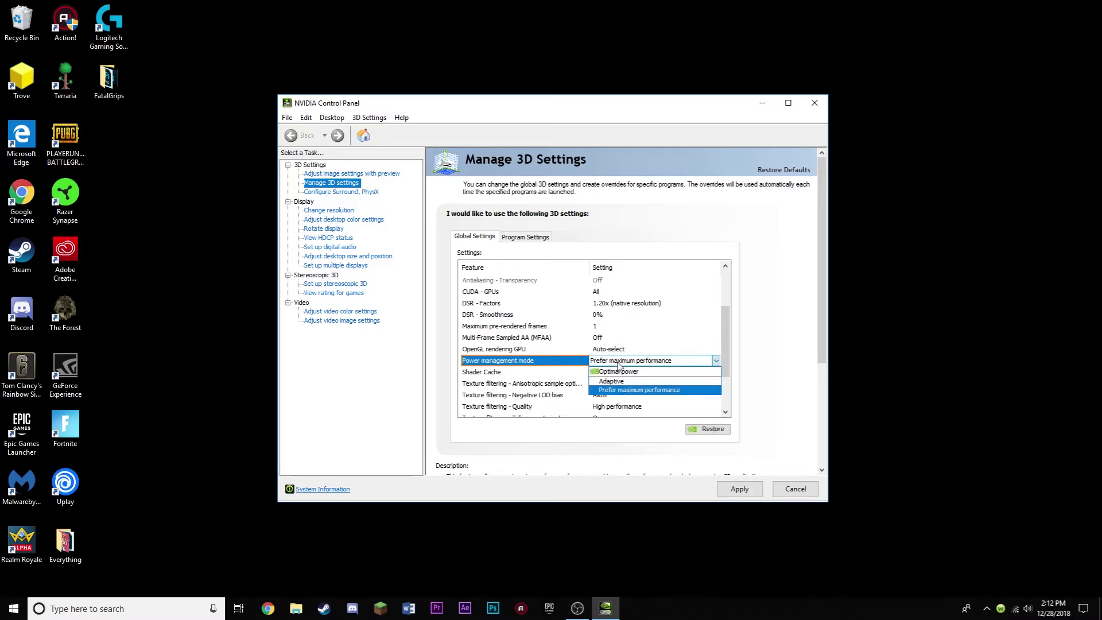
{"action": "left_click", "coordinate": [620, 390]}
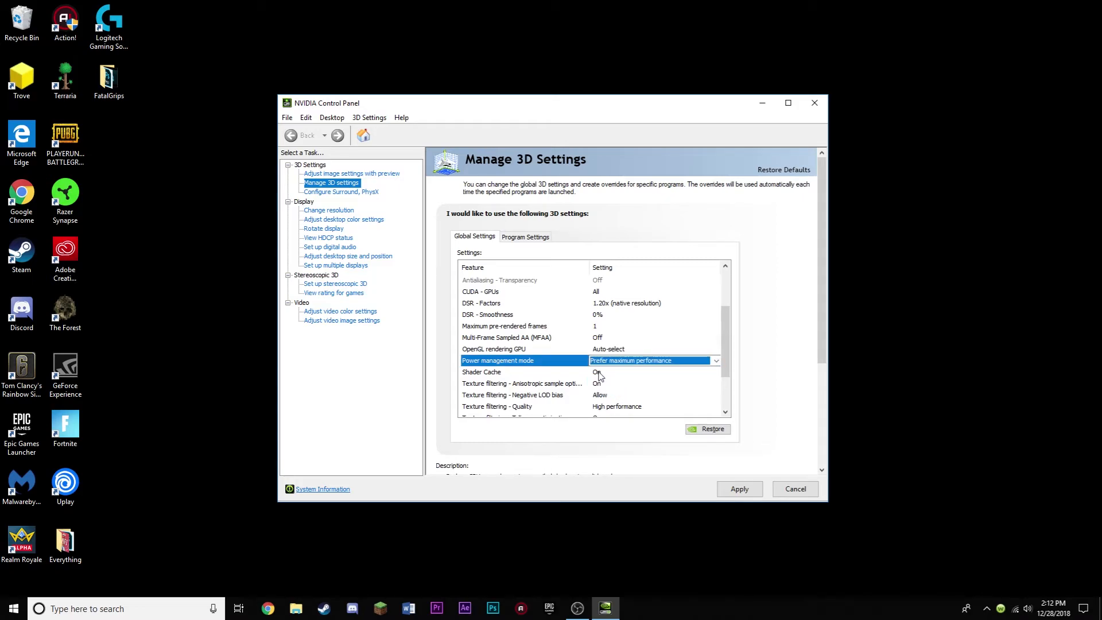
Set Shader Cache and Texture filtering - Anisotropic sample optimization to On.
{"action": "left_click", "coordinate": [599, 374]}
{"action": "left_click", "coordinate": [598, 374]}
{"action": "left_click", "coordinate": [598, 386]}
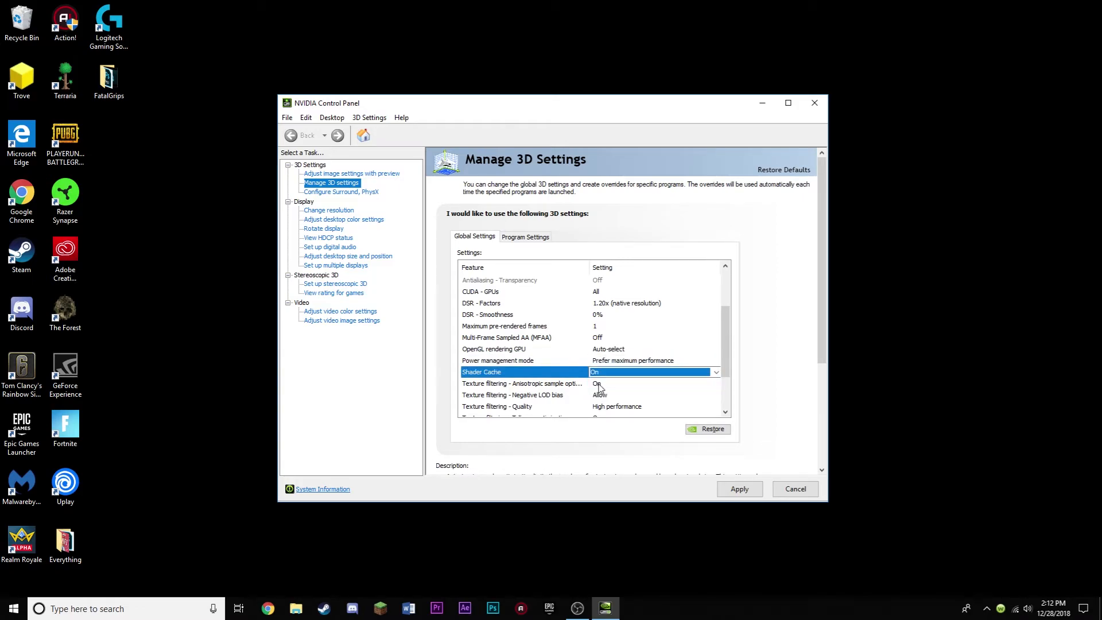
{"action": "left_click", "coordinate": [598, 384]}
{"action": "left_click", "coordinate": [598, 385]}
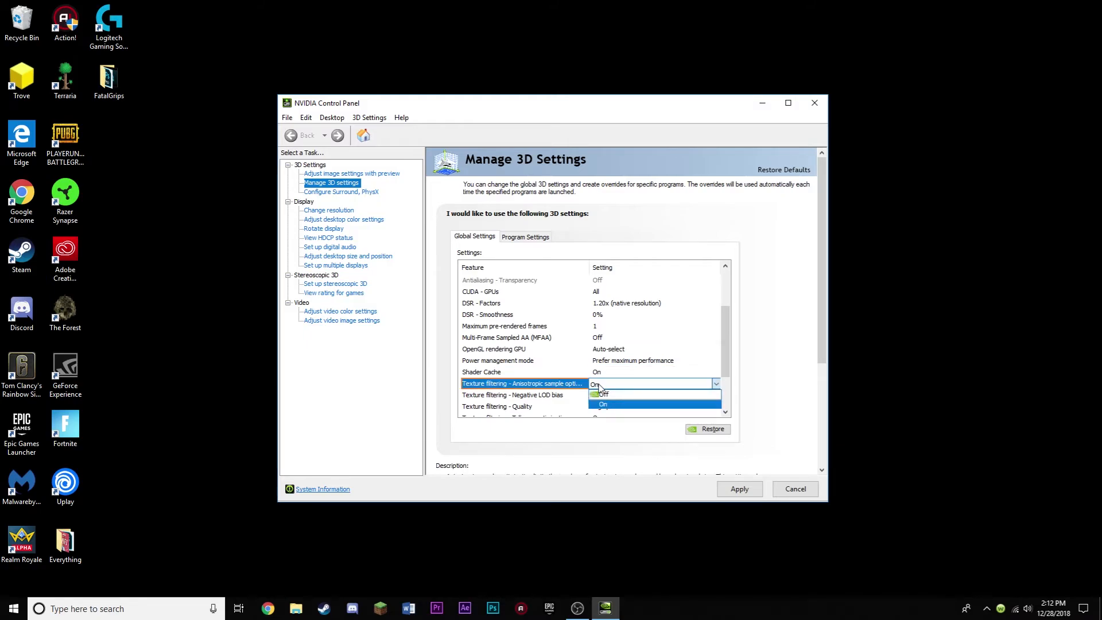
{"action": "left_click", "coordinate": [602, 404]}
Set Texture filtering - Negative LOD bias to Allow and Texture filtering - Quality to High performance.
{"action": "scroll", "coordinate": [604, 400], "scroll_direction": "down", "scroll_amount": 2}
{"action": "scroll", "coordinate": [604, 396], "scroll_direction": "up", "scroll_amount": 1}
{"action": "scroll", "coordinate": [613, 388], "scroll_direction": "down", "scroll_amount": 1}
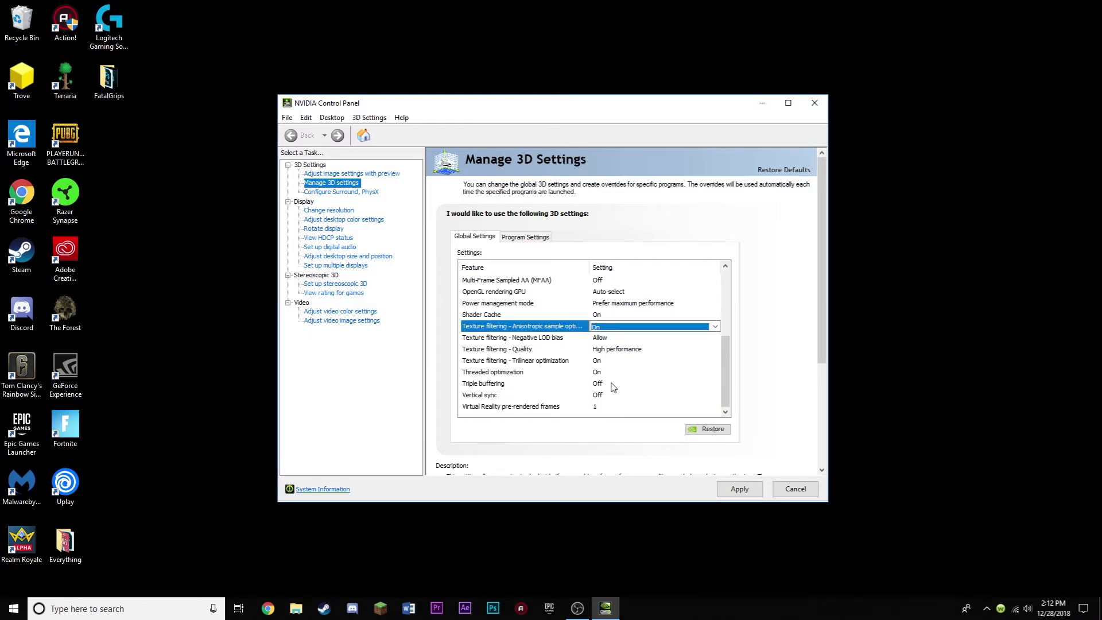
{"action": "left_click", "coordinate": [603, 342]}
{"action": "left_click", "coordinate": [604, 341]}
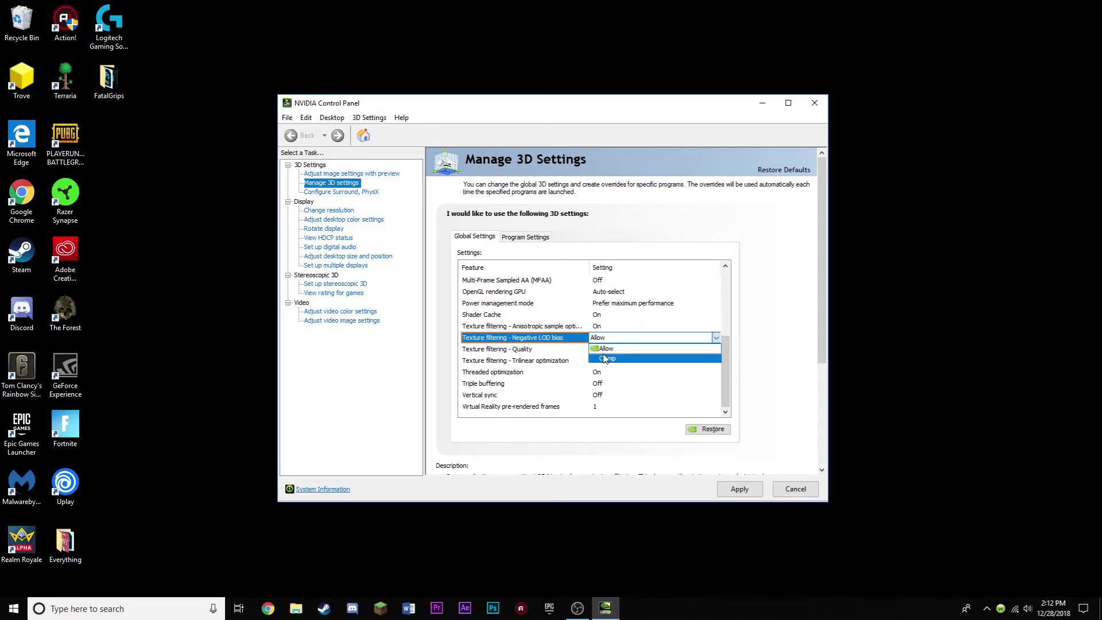
{"action": "left_click", "coordinate": [607, 351]}
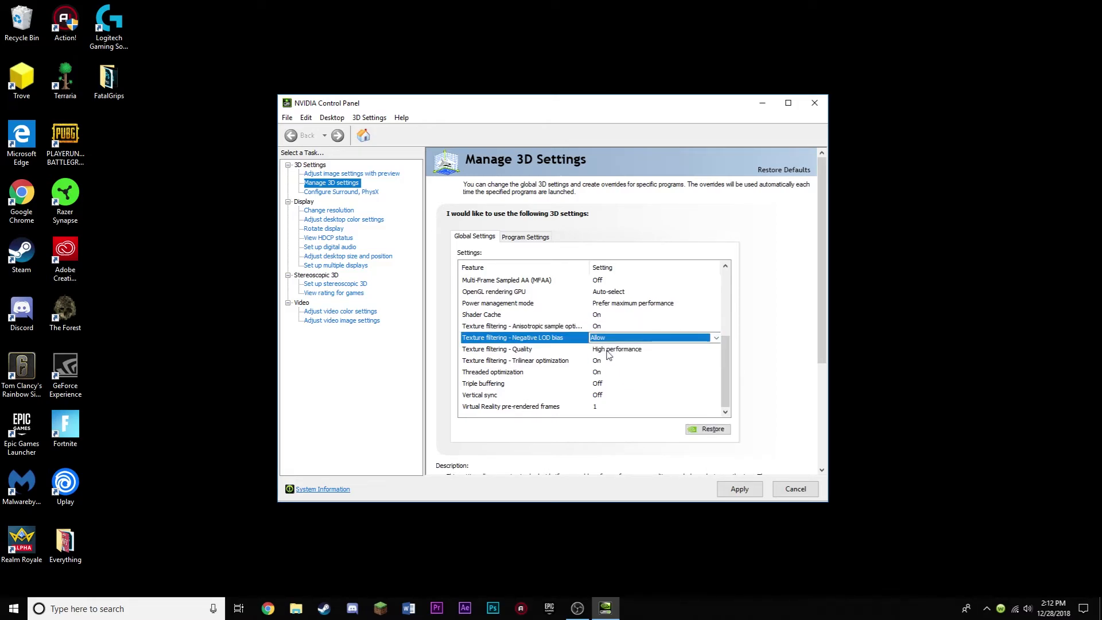
{"action": "left_click", "coordinate": [609, 351]}
{"action": "left_click", "coordinate": [608, 350]}
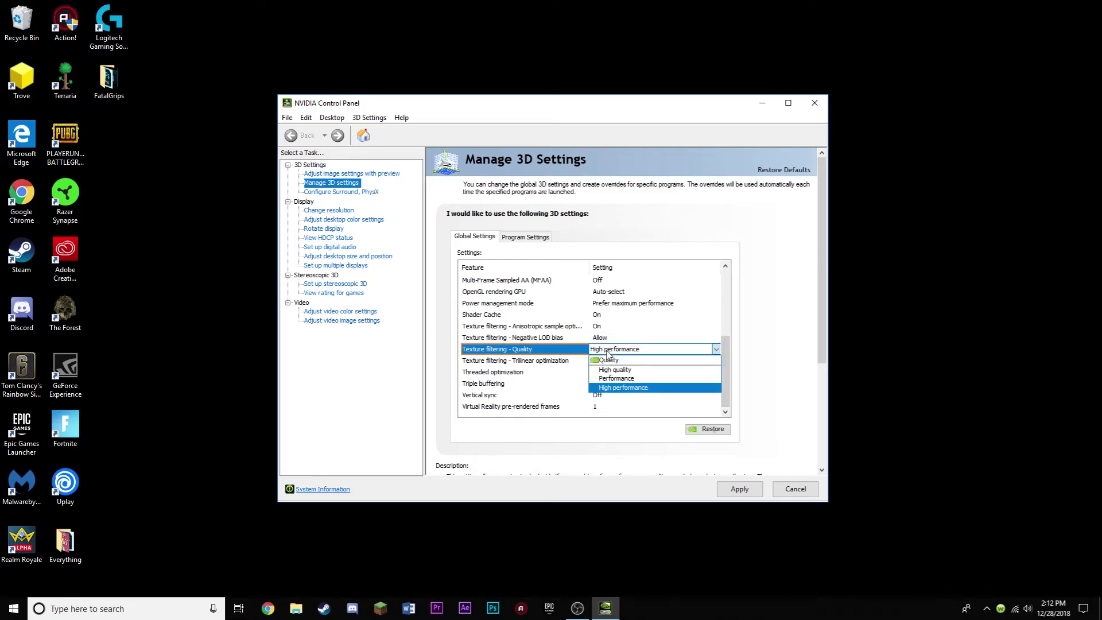
{"action": "left_click", "coordinate": [613, 389]}
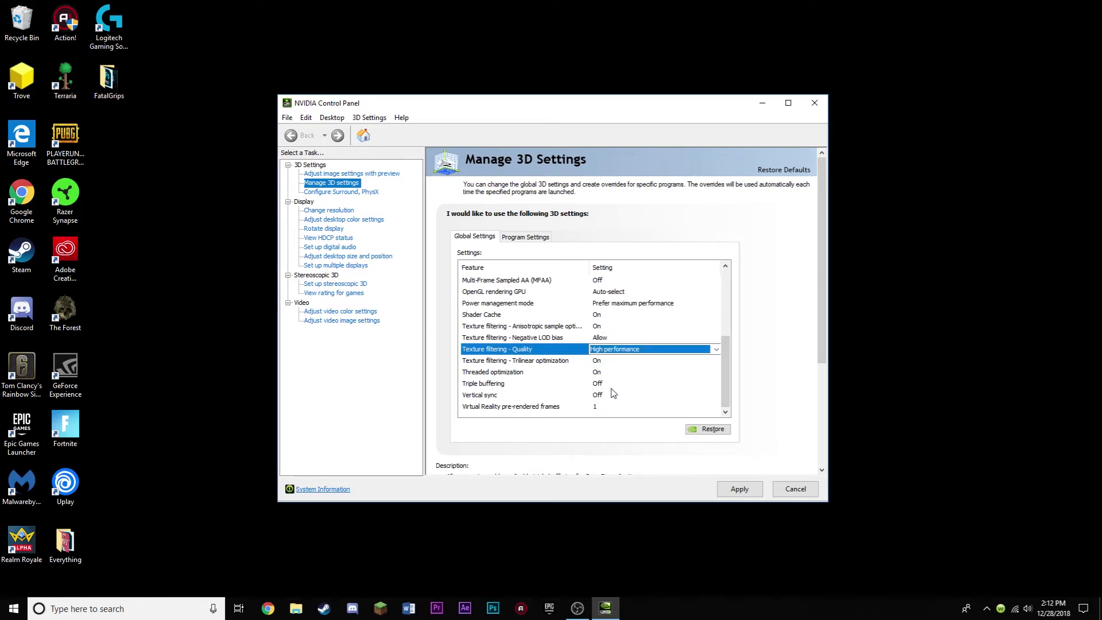
Set Texture filtering - Trilinear optimization and Threaded optimization to On.
{"action": "left_click", "coordinate": [597, 363]}
{"action": "left_click", "coordinate": [598, 363]}
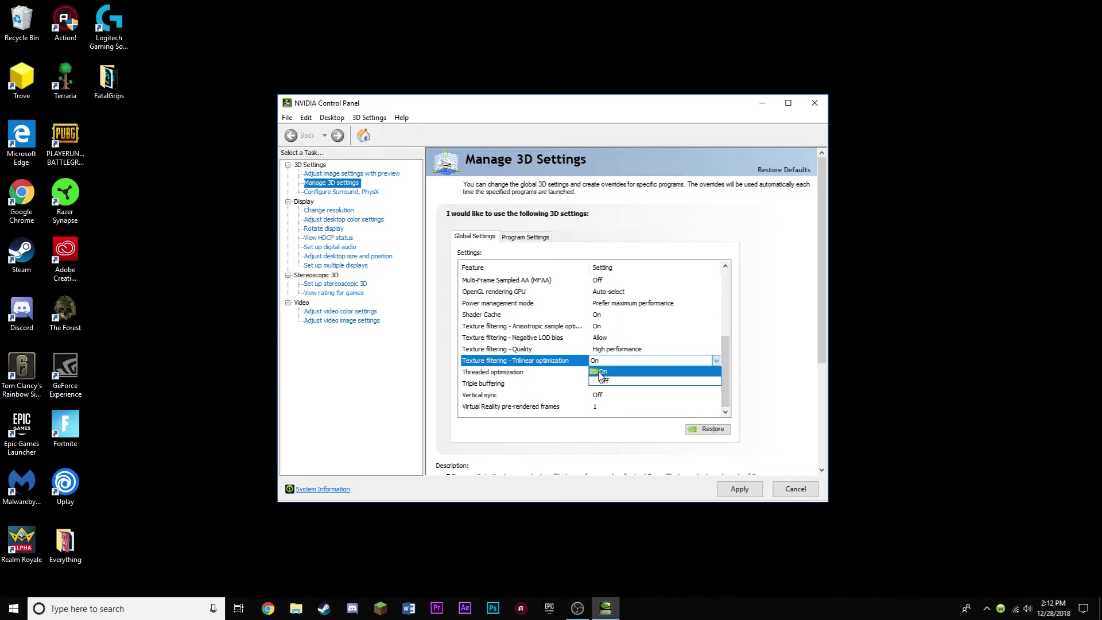
{"action": "left_click", "coordinate": [598, 374]}
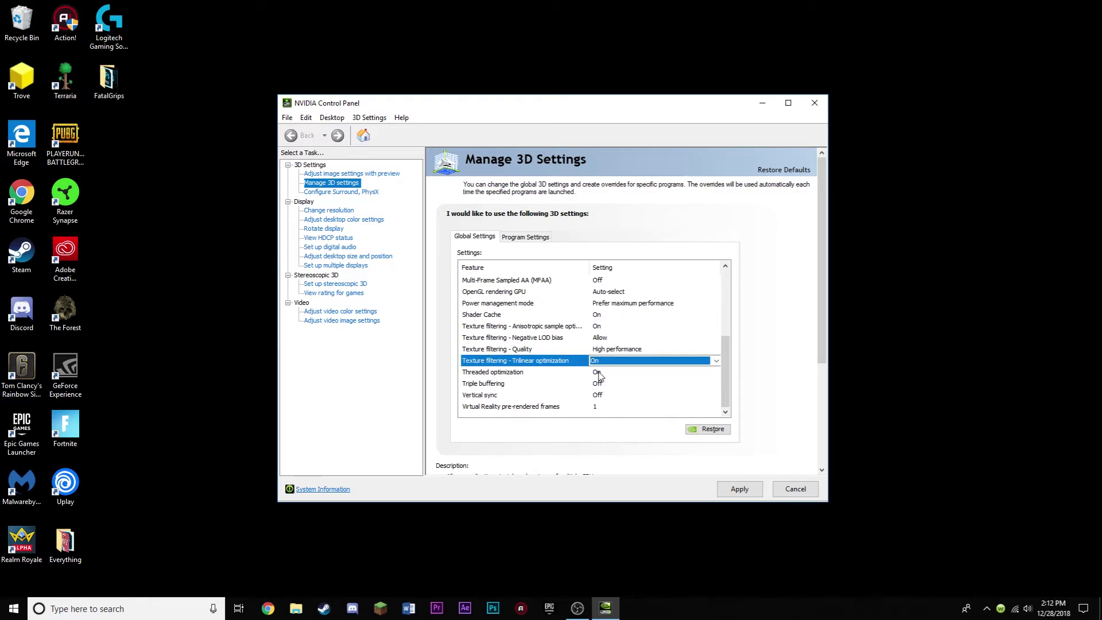
{"action": "left_click", "coordinate": [598, 372]}
{"action": "left_click", "coordinate": [598, 372]}
{"action": "left_click", "coordinate": [602, 399]}
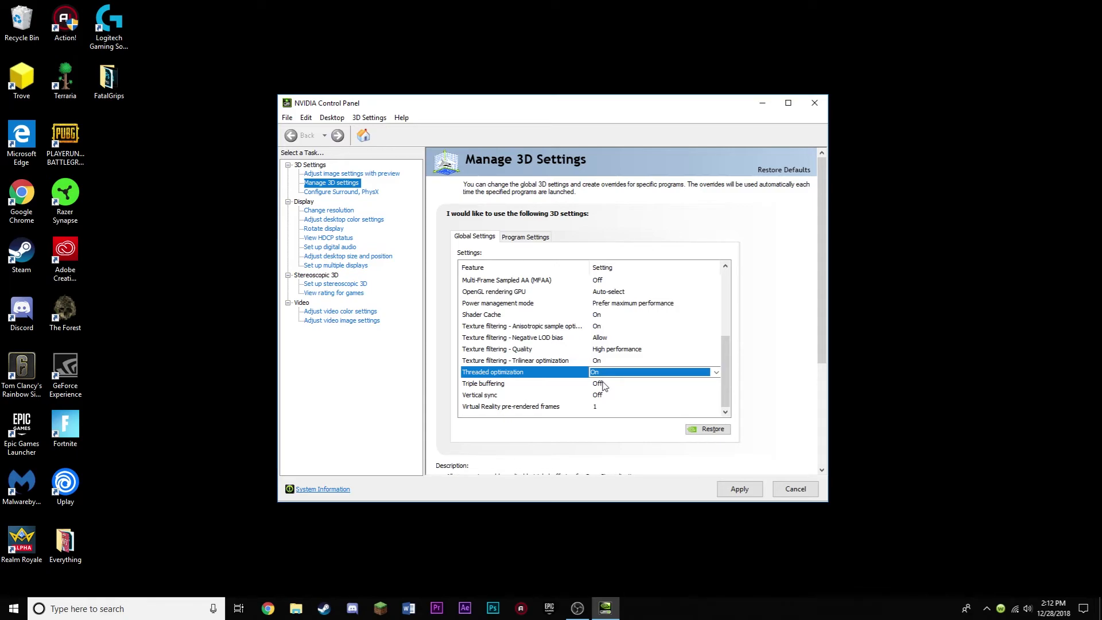
Set Triple buffering and Vertical sync to Off.
{"action": "left_click", "coordinate": [604, 385]}
{"action": "left_click", "coordinate": [603, 385]}
{"action": "left_click", "coordinate": [604, 395]}
{"action": "left_click", "coordinate": [604, 395]}
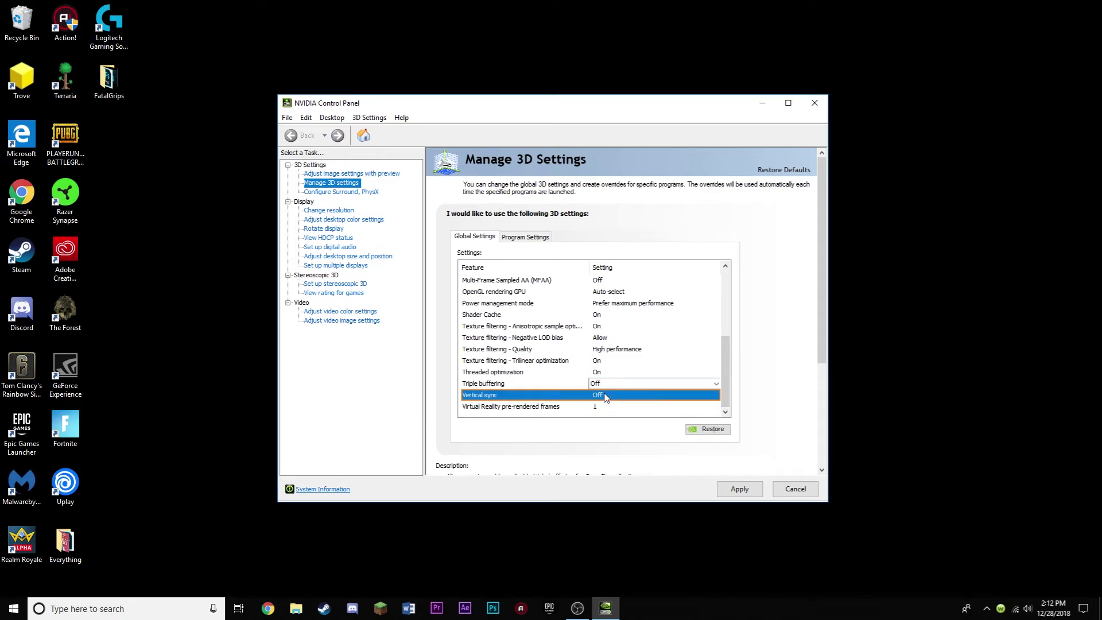
{"action": "left_click", "coordinate": [603, 396]}
{"action": "left_click", "coordinate": [608, 415]}
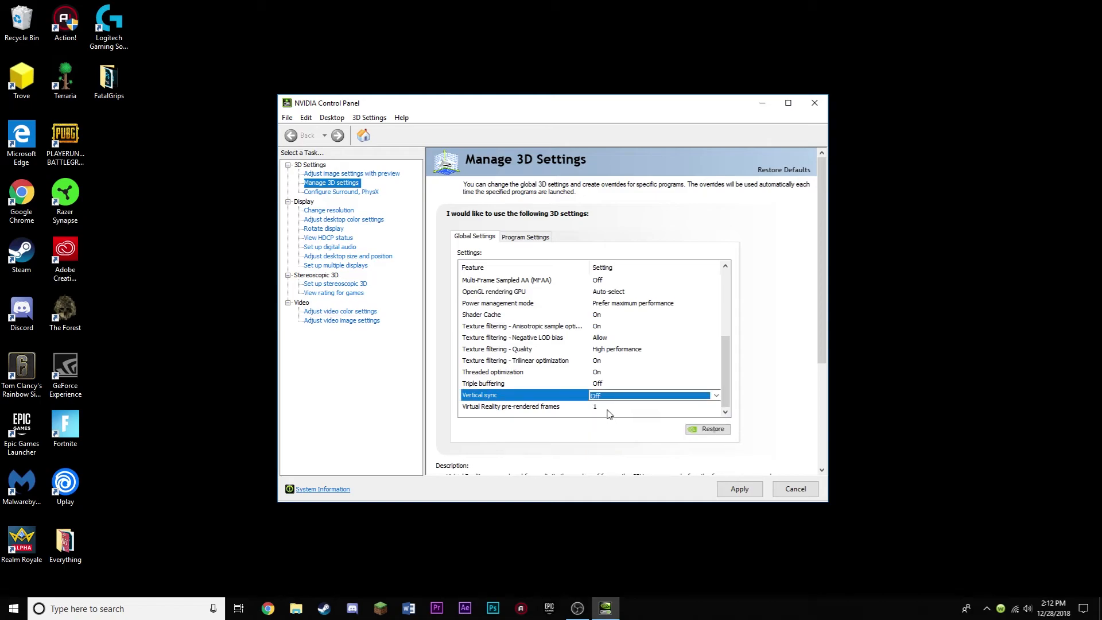
Set Virtual Reality pre-rendered frames to 1 and apply the global 3D settings.
{"action": "left_click", "coordinate": [597, 407]}
{"action": "left_click", "coordinate": [598, 407]}
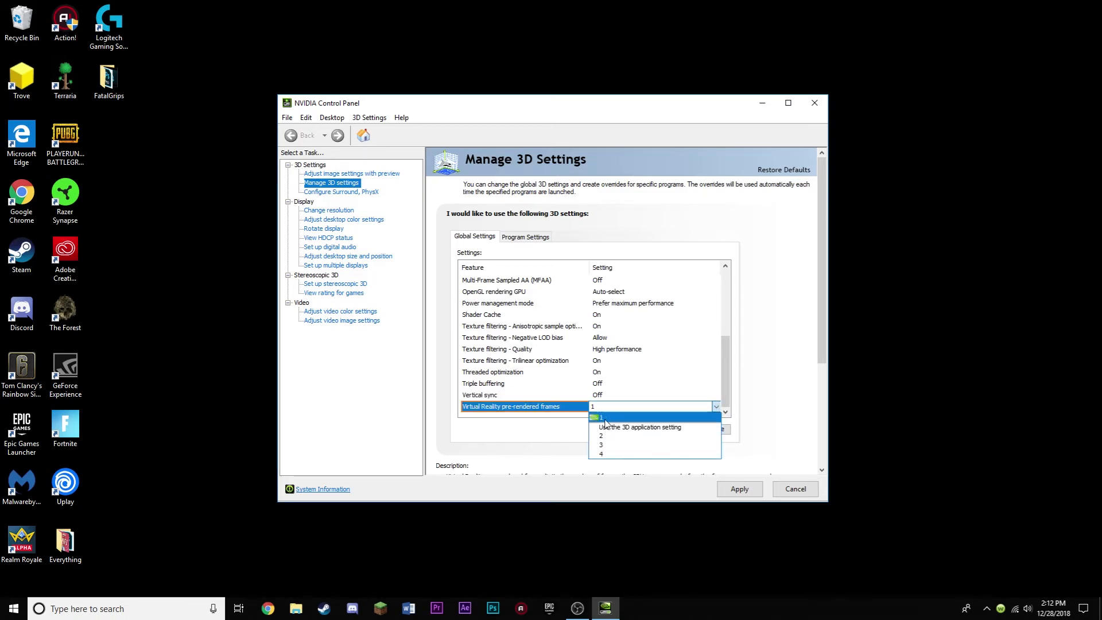
{"action": "left_click", "coordinate": [605, 419]}
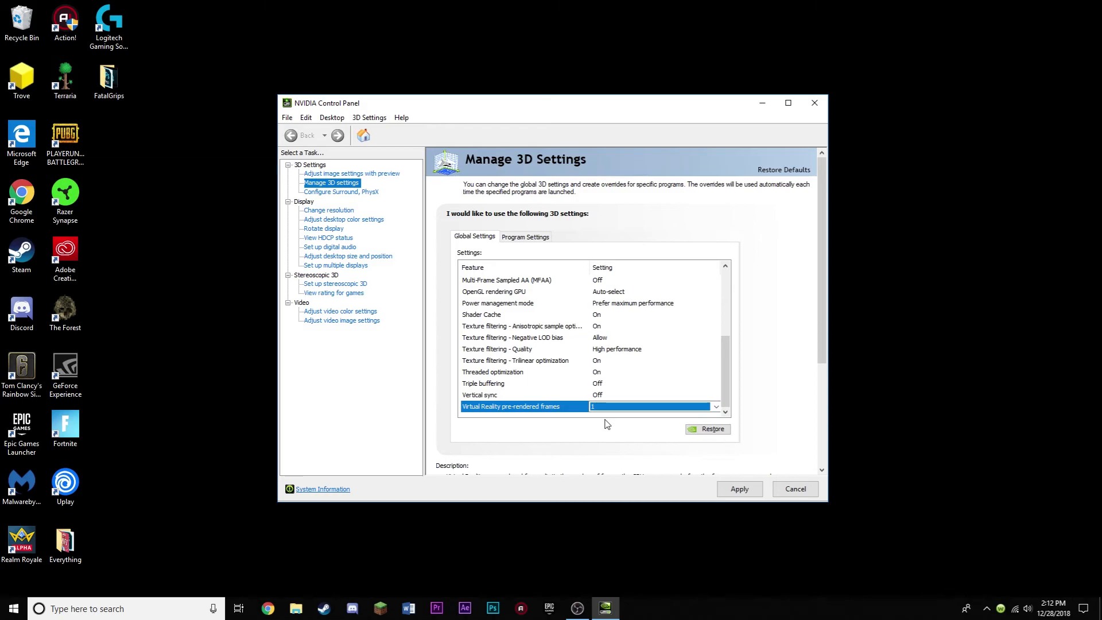
{"action": "left_click", "coordinate": [740, 489]}
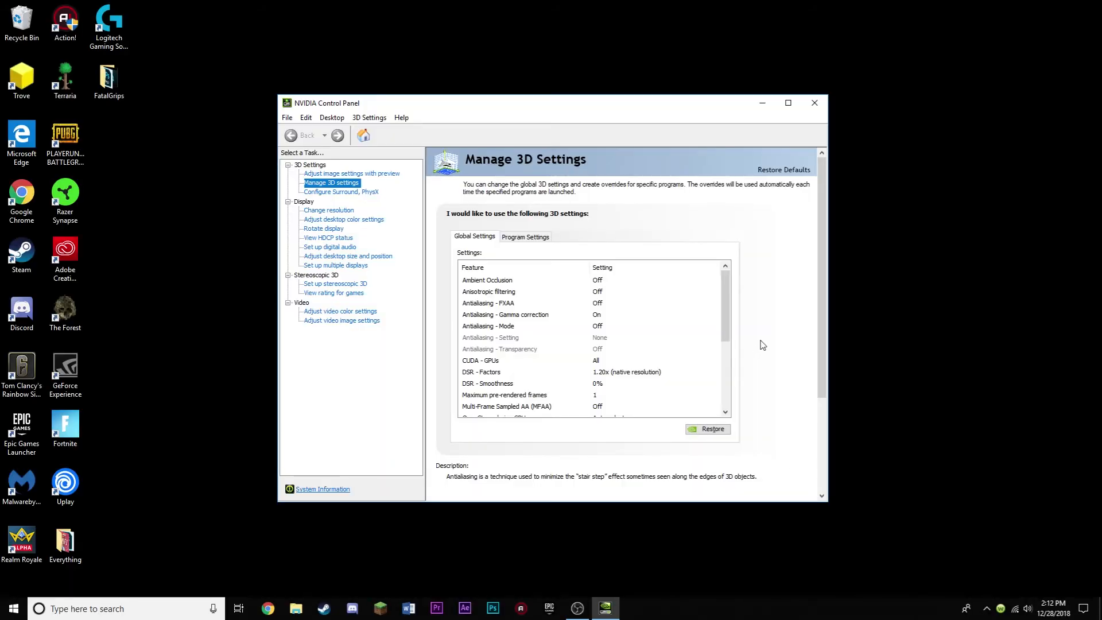
Set the display resolution to 1080p, 1920 × 1080 (native) at a 60Hz refresh rate, apply it and close the control panel.
{"action": "left_click", "coordinate": [339, 210]}
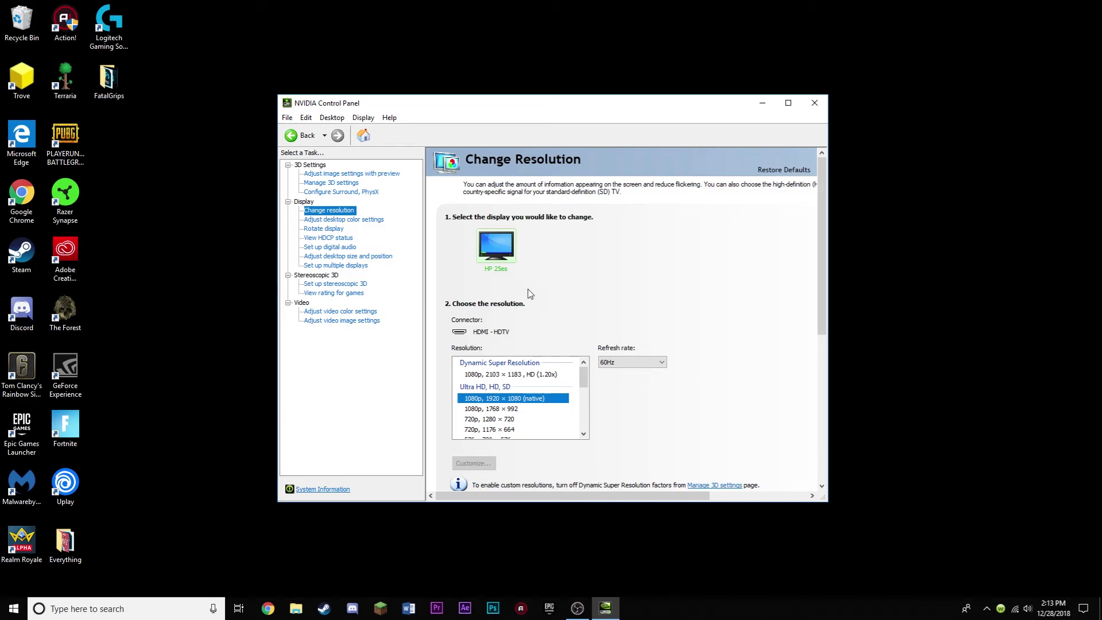
{"action": "scroll", "coordinate": [553, 377], "scroll_direction": "down", "scroll_amount": 2}
{"action": "scroll", "coordinate": [555, 377], "scroll_direction": "up", "scroll_amount": 2}
{"action": "left_click", "coordinate": [521, 403]}
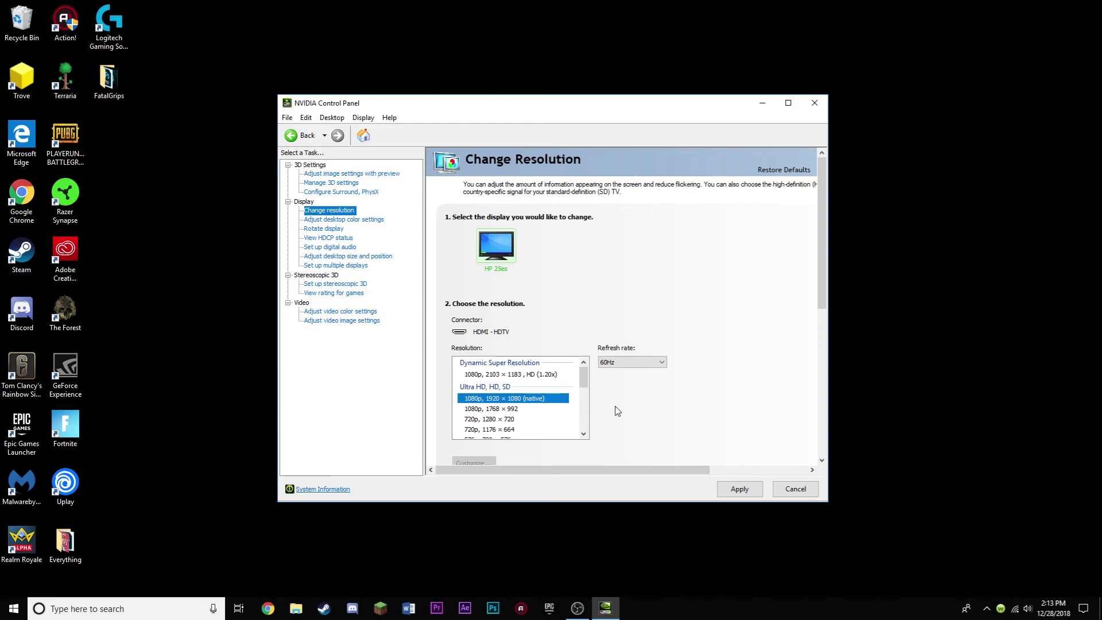
{"action": "left_click", "coordinate": [631, 363]}
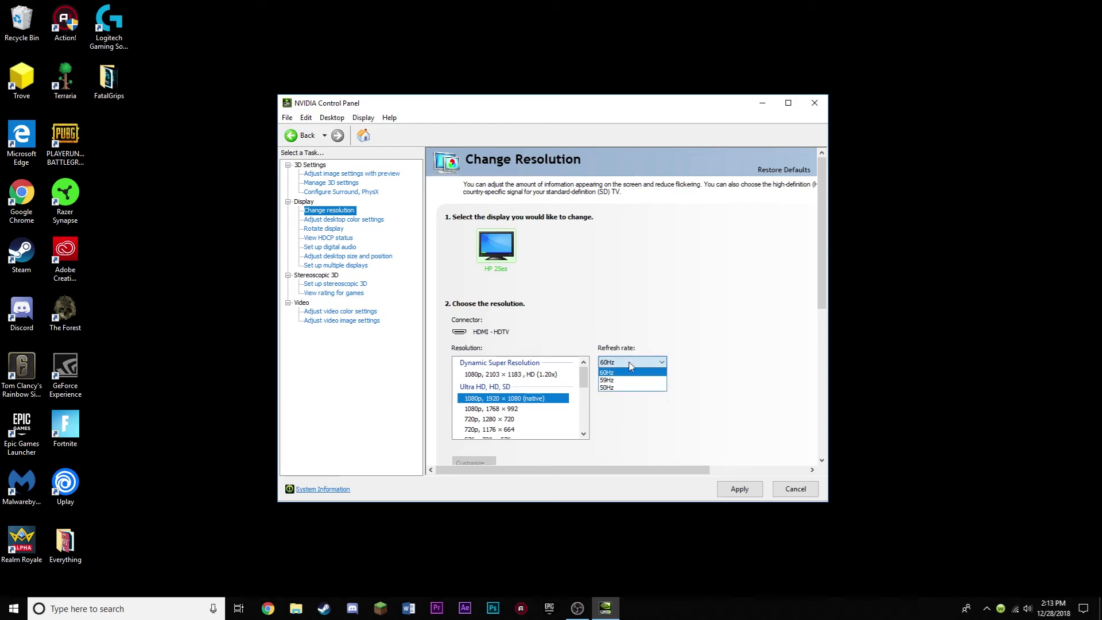
{"action": "left_click", "coordinate": [612, 374]}
{"action": "left_click", "coordinate": [740, 489]}
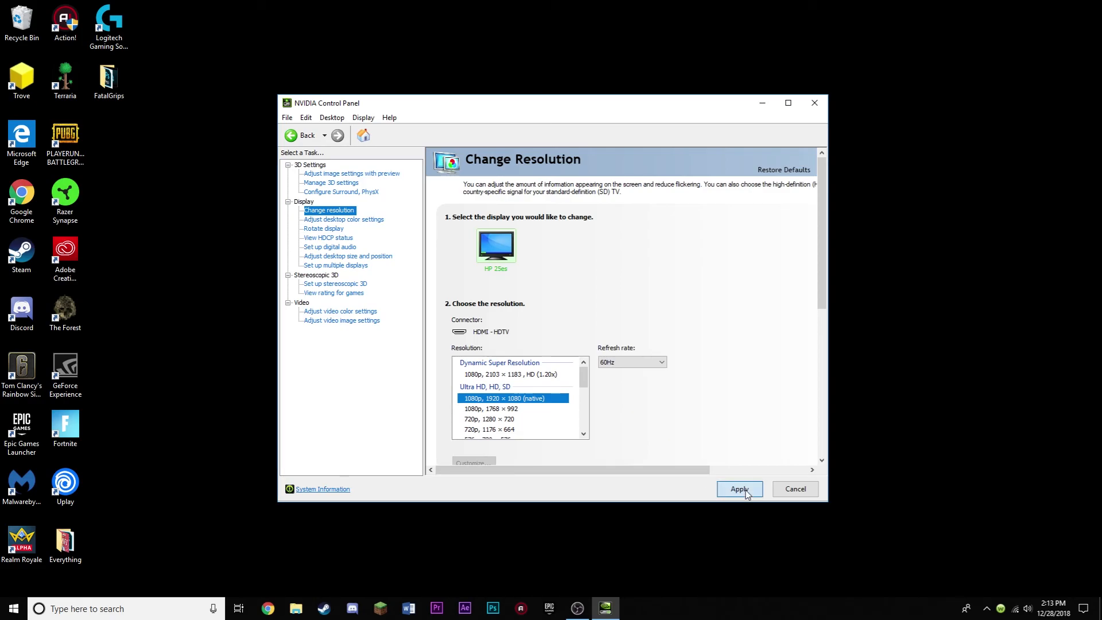
{"action": "left_click", "coordinate": [814, 104]}
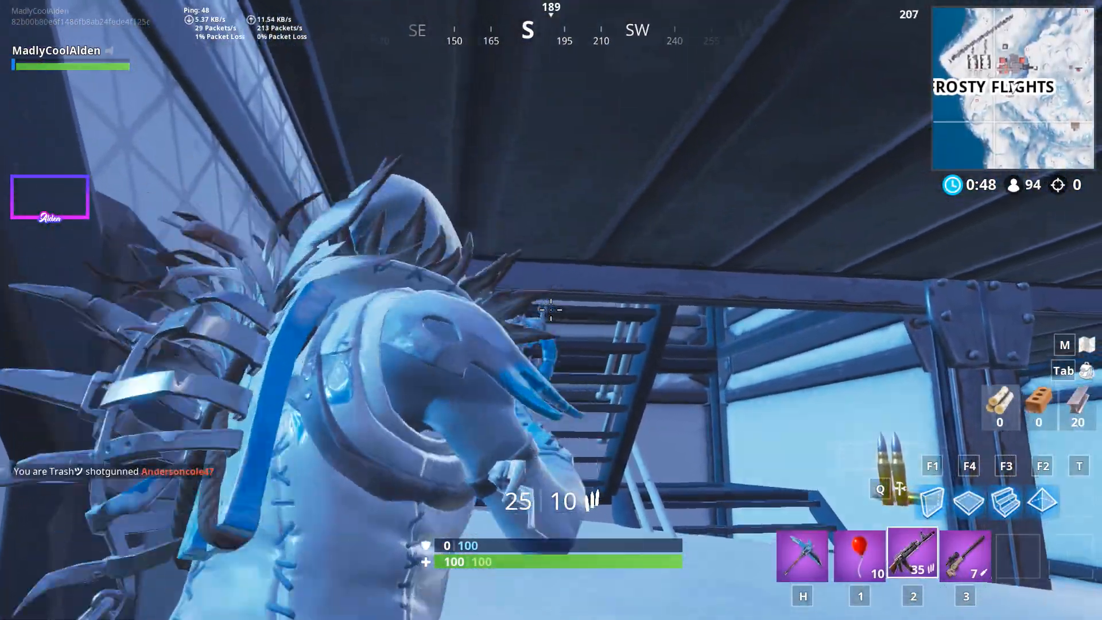
{"action": "key", "text": "w"}
{"action": "key", "text": "f"}
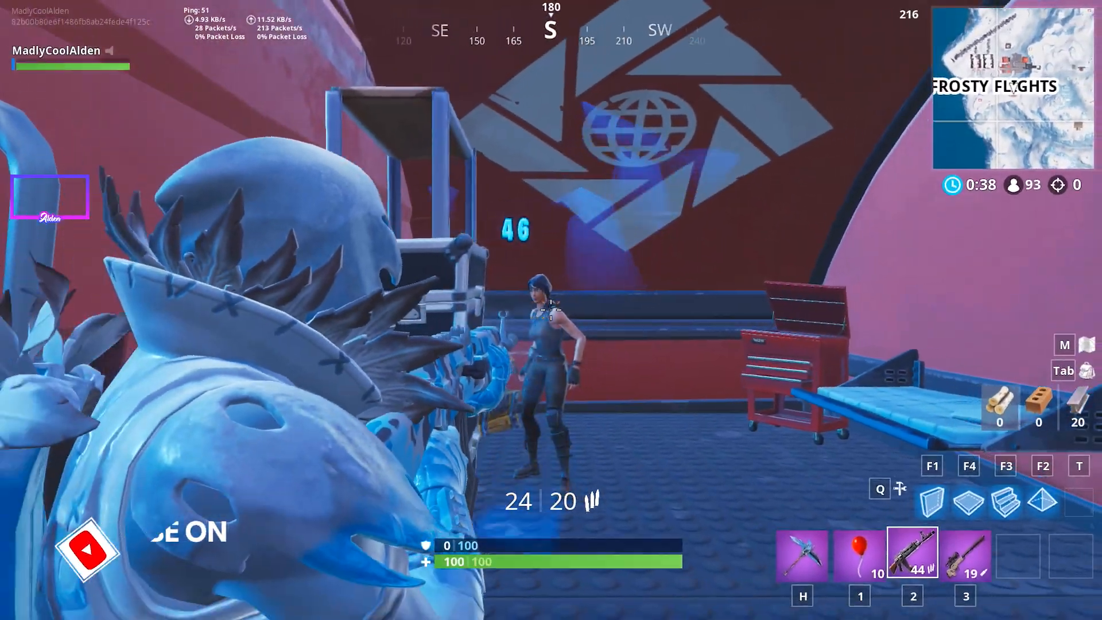
{"action": "left_click", "coordinate": [551, 310]}
{"action": "key", "text": "w"}
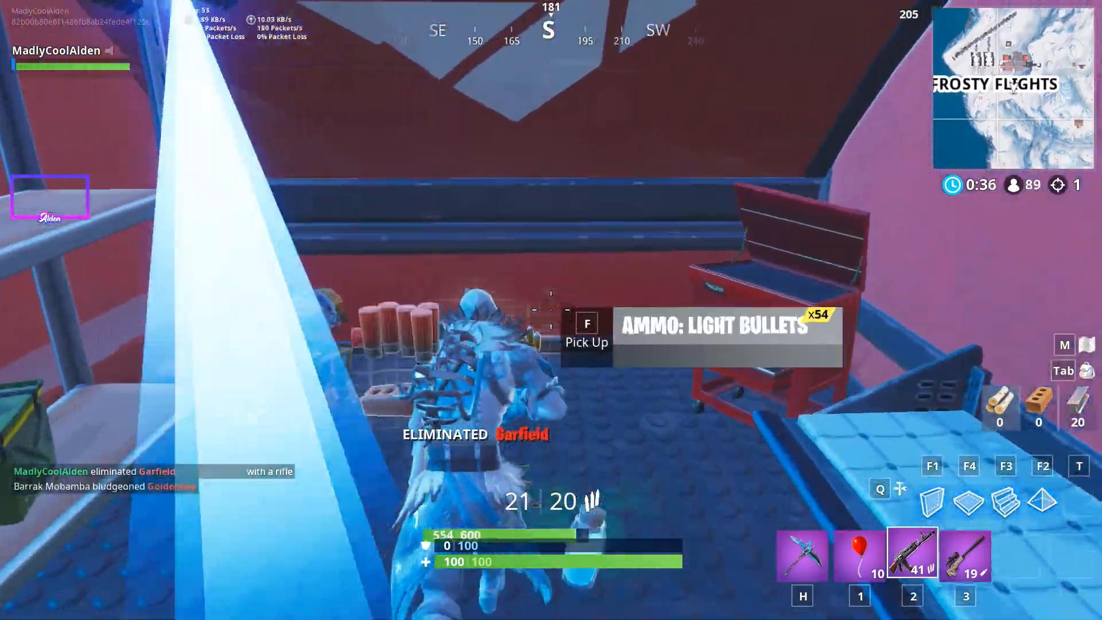
{"action": "key", "text": "f"}
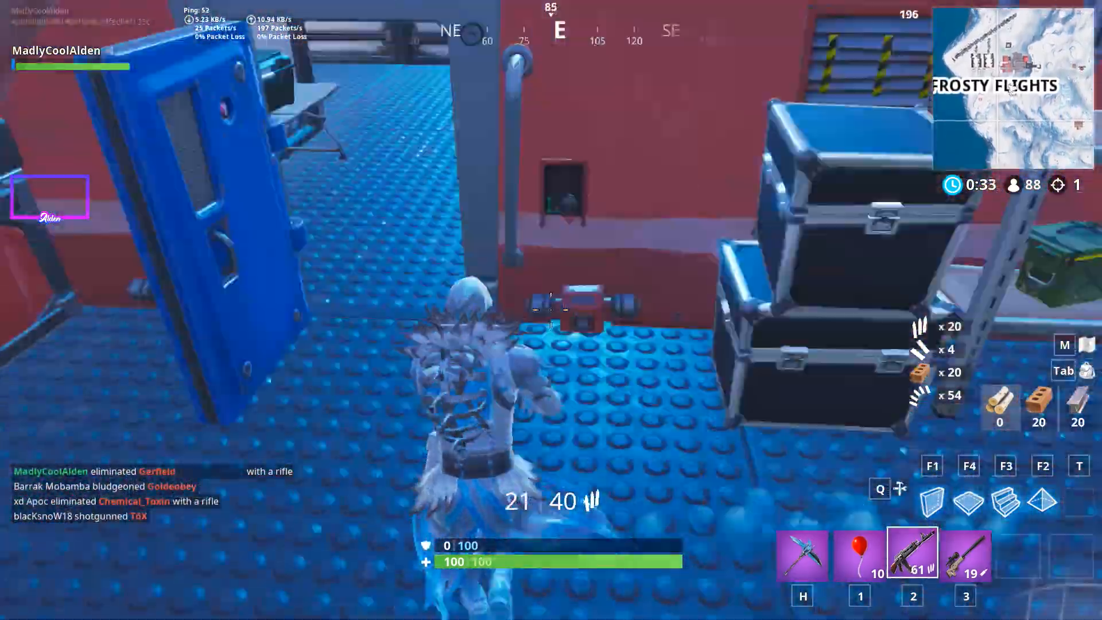
{"action": "key", "text": "f"}
{"action": "key", "text": "f"}
{"action": "key", "text": "1"}
{"action": "key", "text": "5"}
{"action": "left_click", "coordinate": [551, 310]}
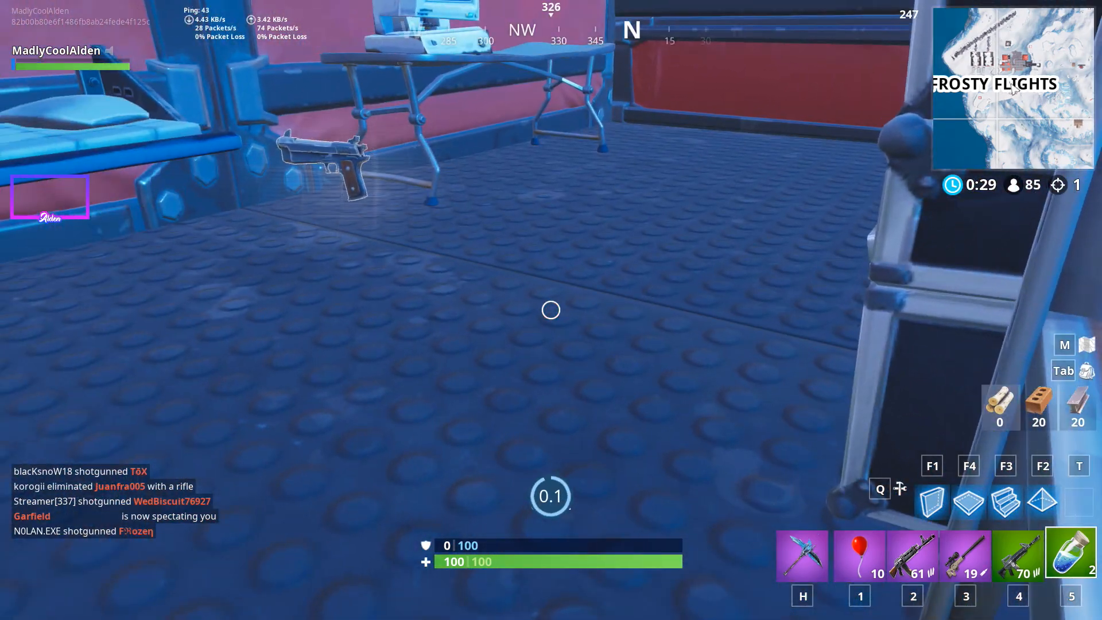
{"action": "key", "text": "Tab"}
{"action": "left_click", "coordinate": [798, 475]}
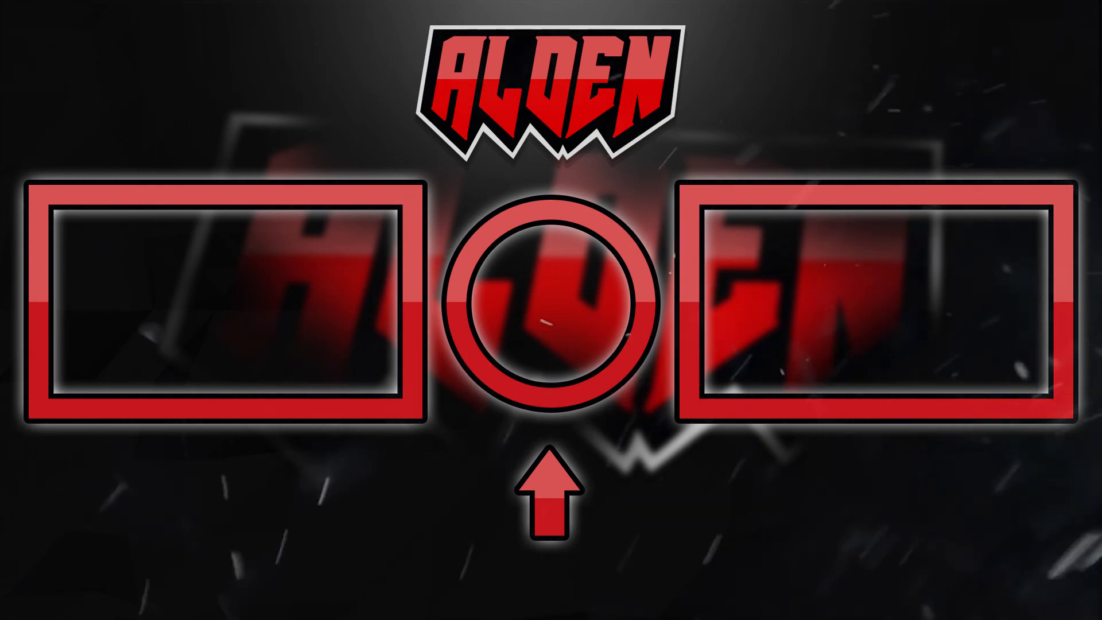